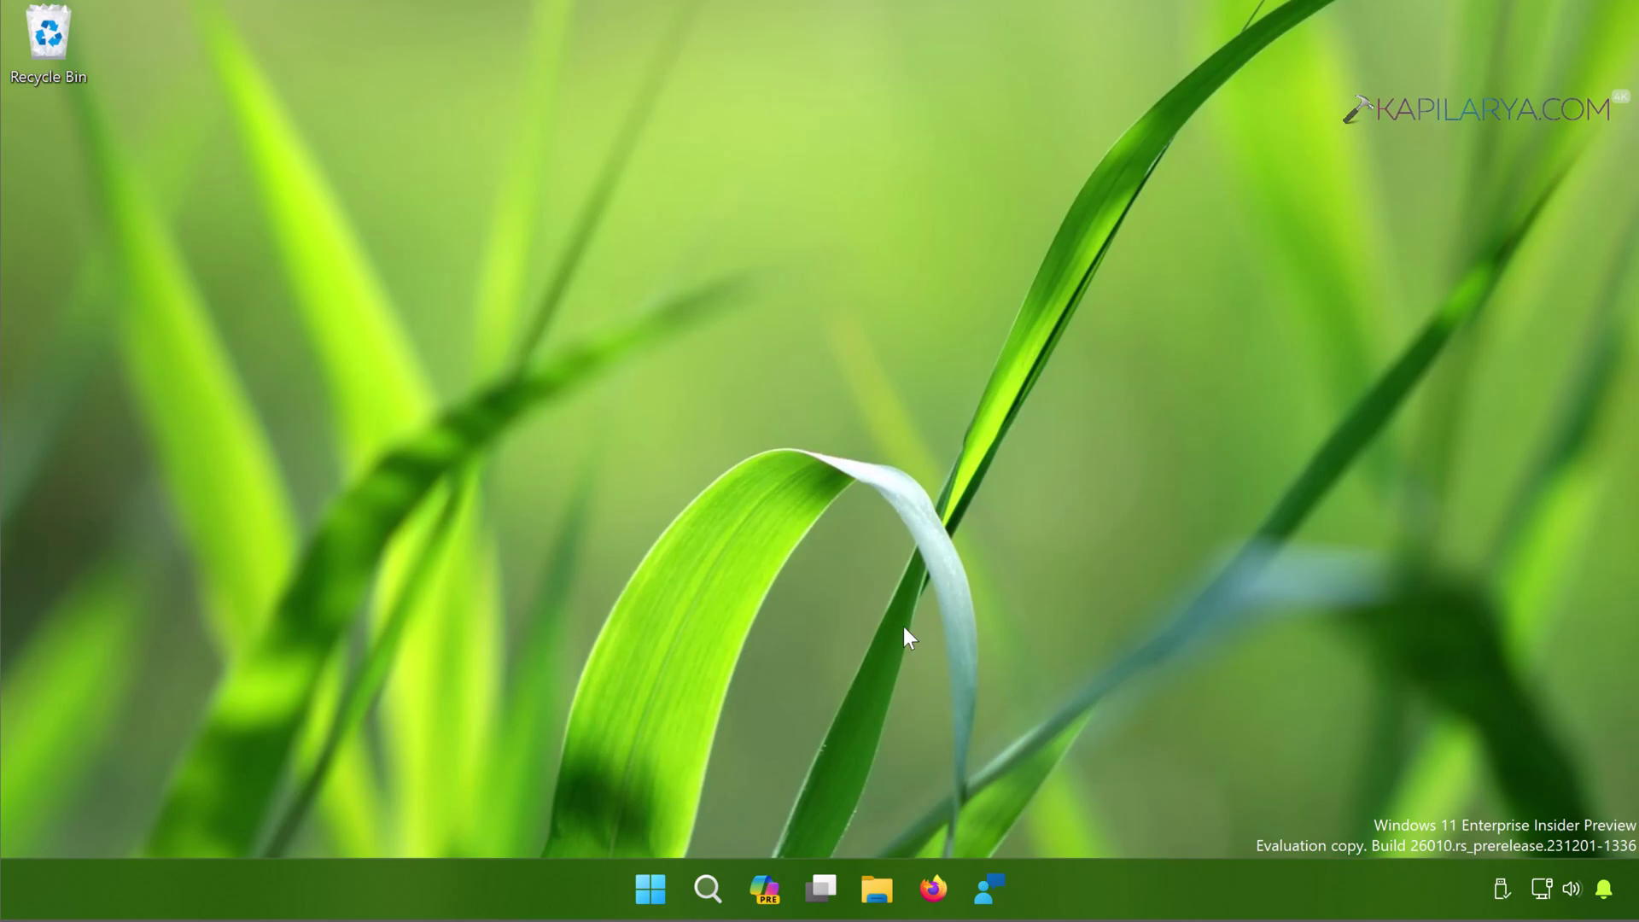
# Step: Check Local Disk (C:) and Files (E:) in File Explorer's This PC, then close it
pyautogui.click(877, 889)
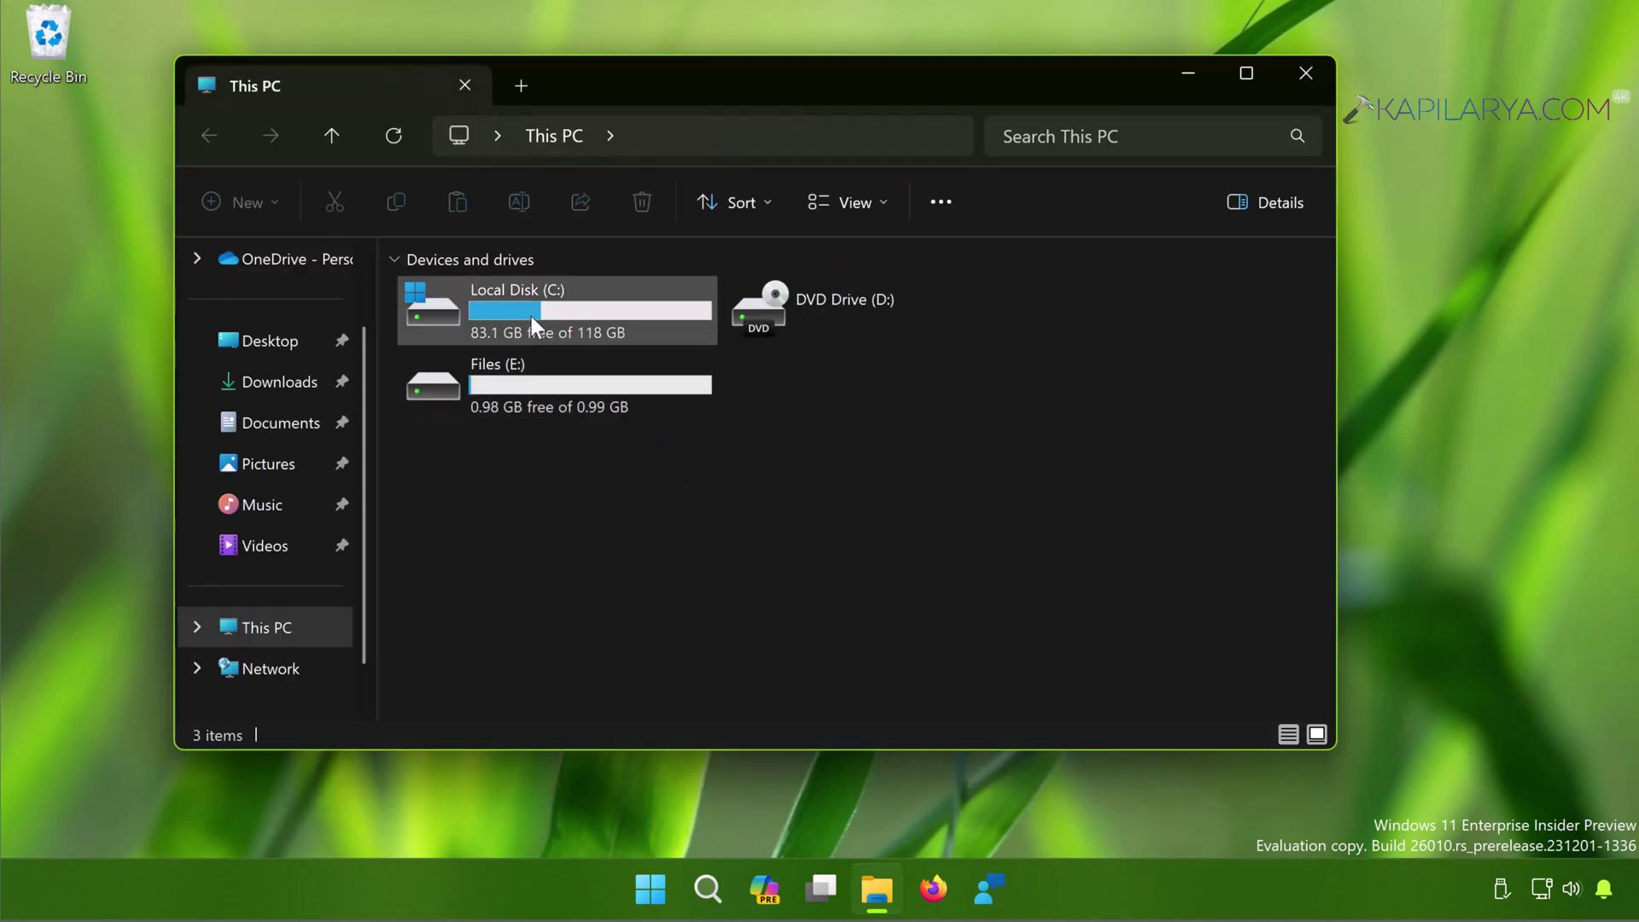
pyautogui.click(531, 317)
pyautogui.click(529, 393)
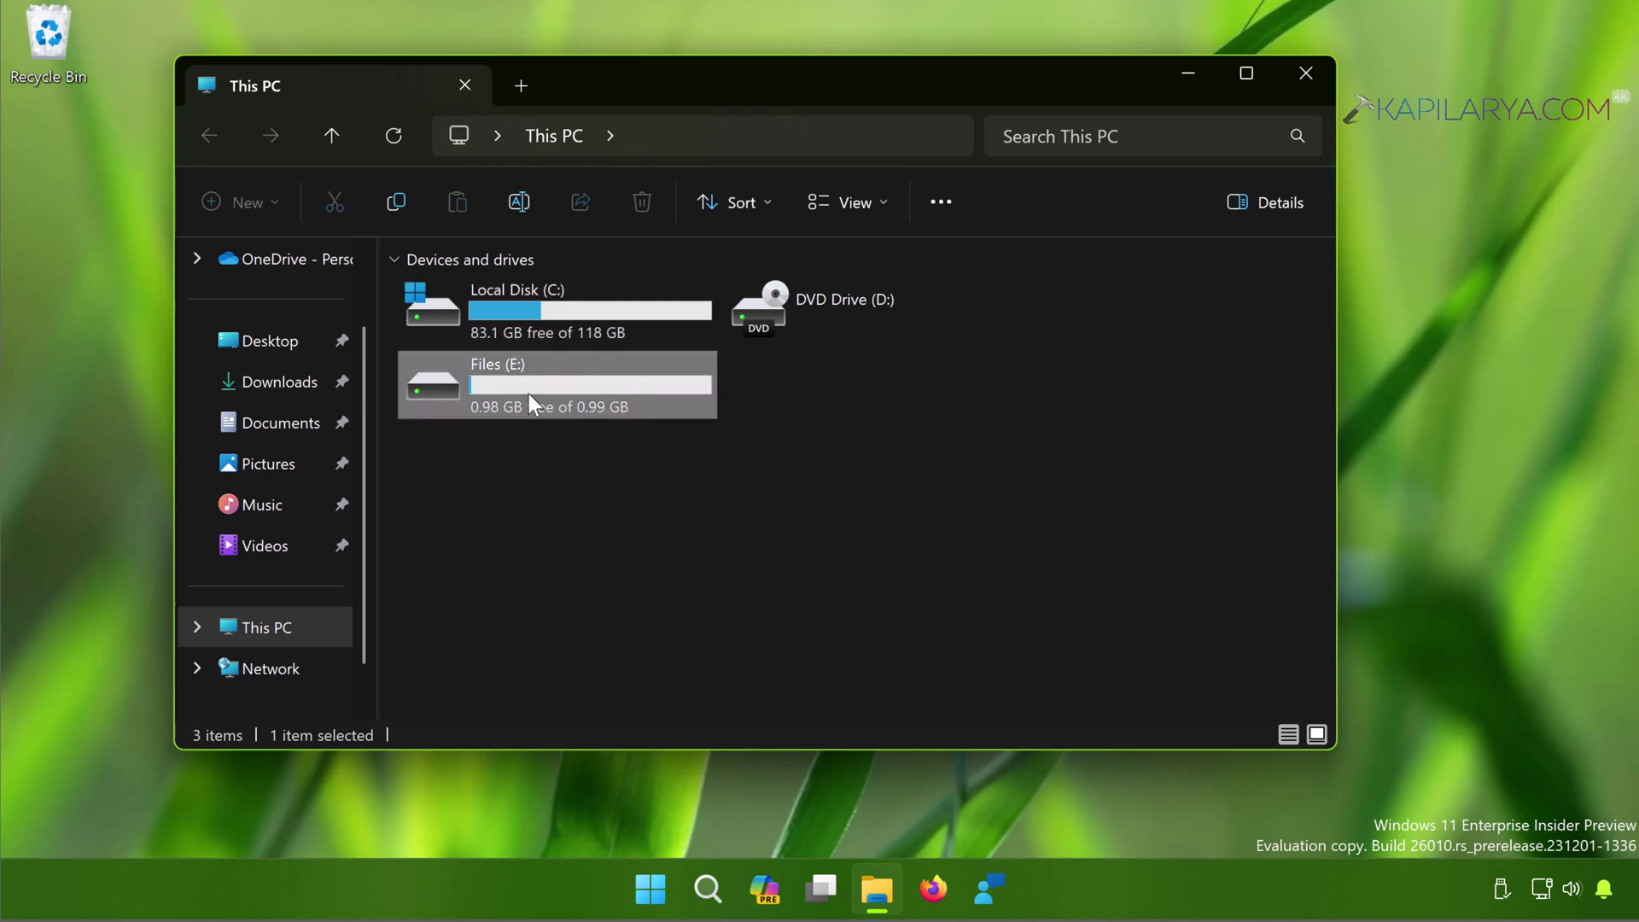
pyautogui.moveTo(558, 384)
pyautogui.rightClick(651, 404)
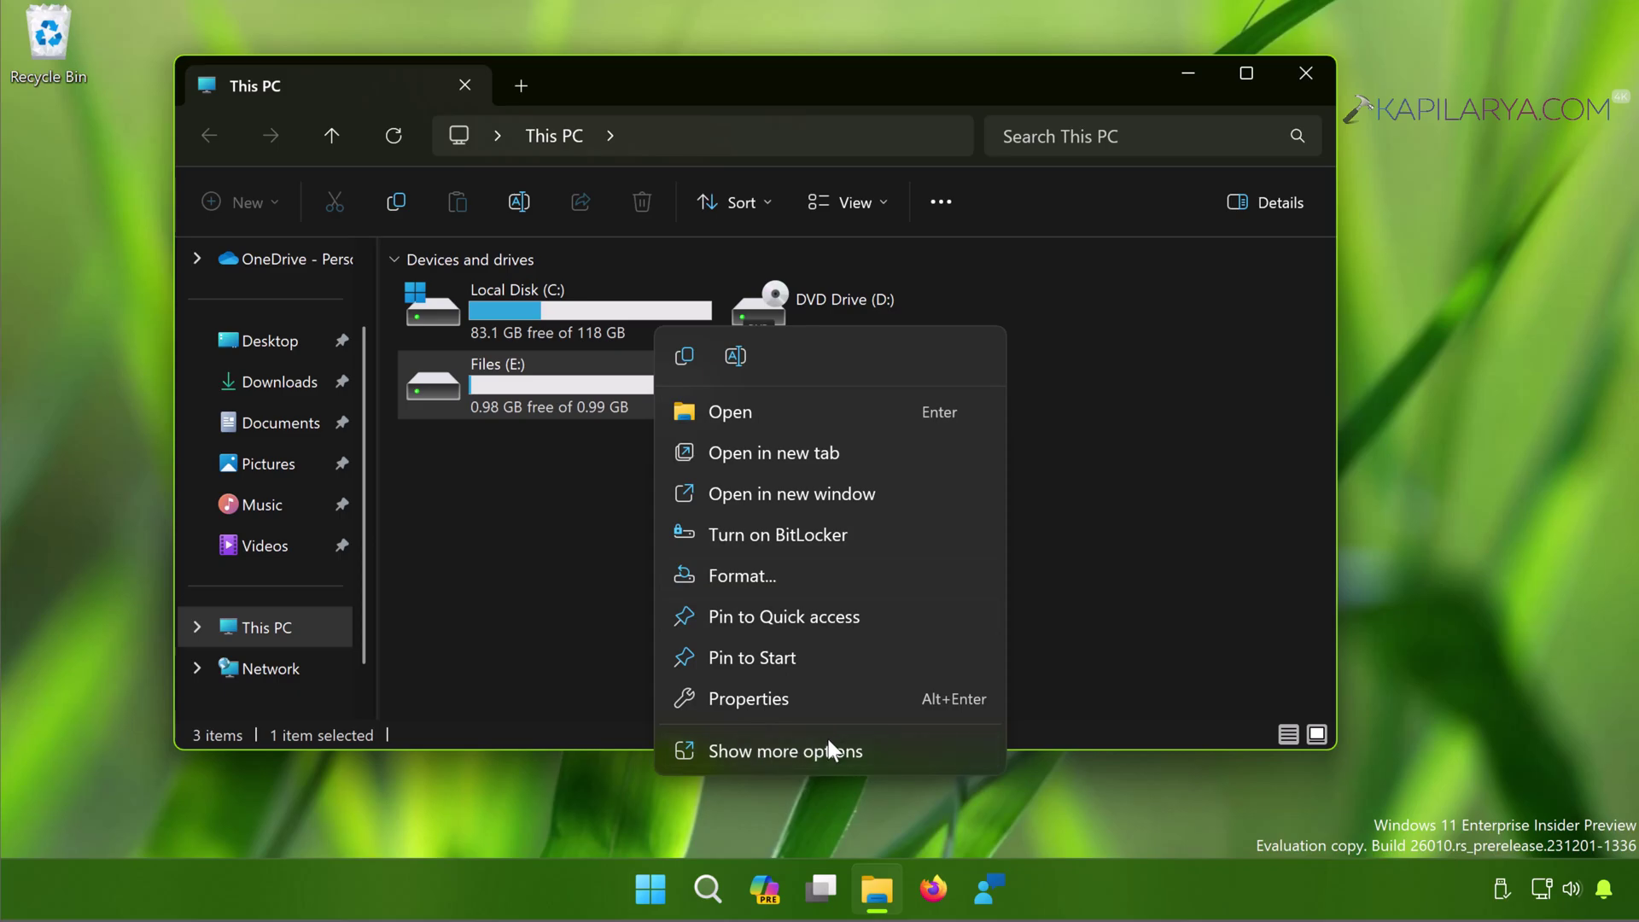
pyautogui.click(1047, 453)
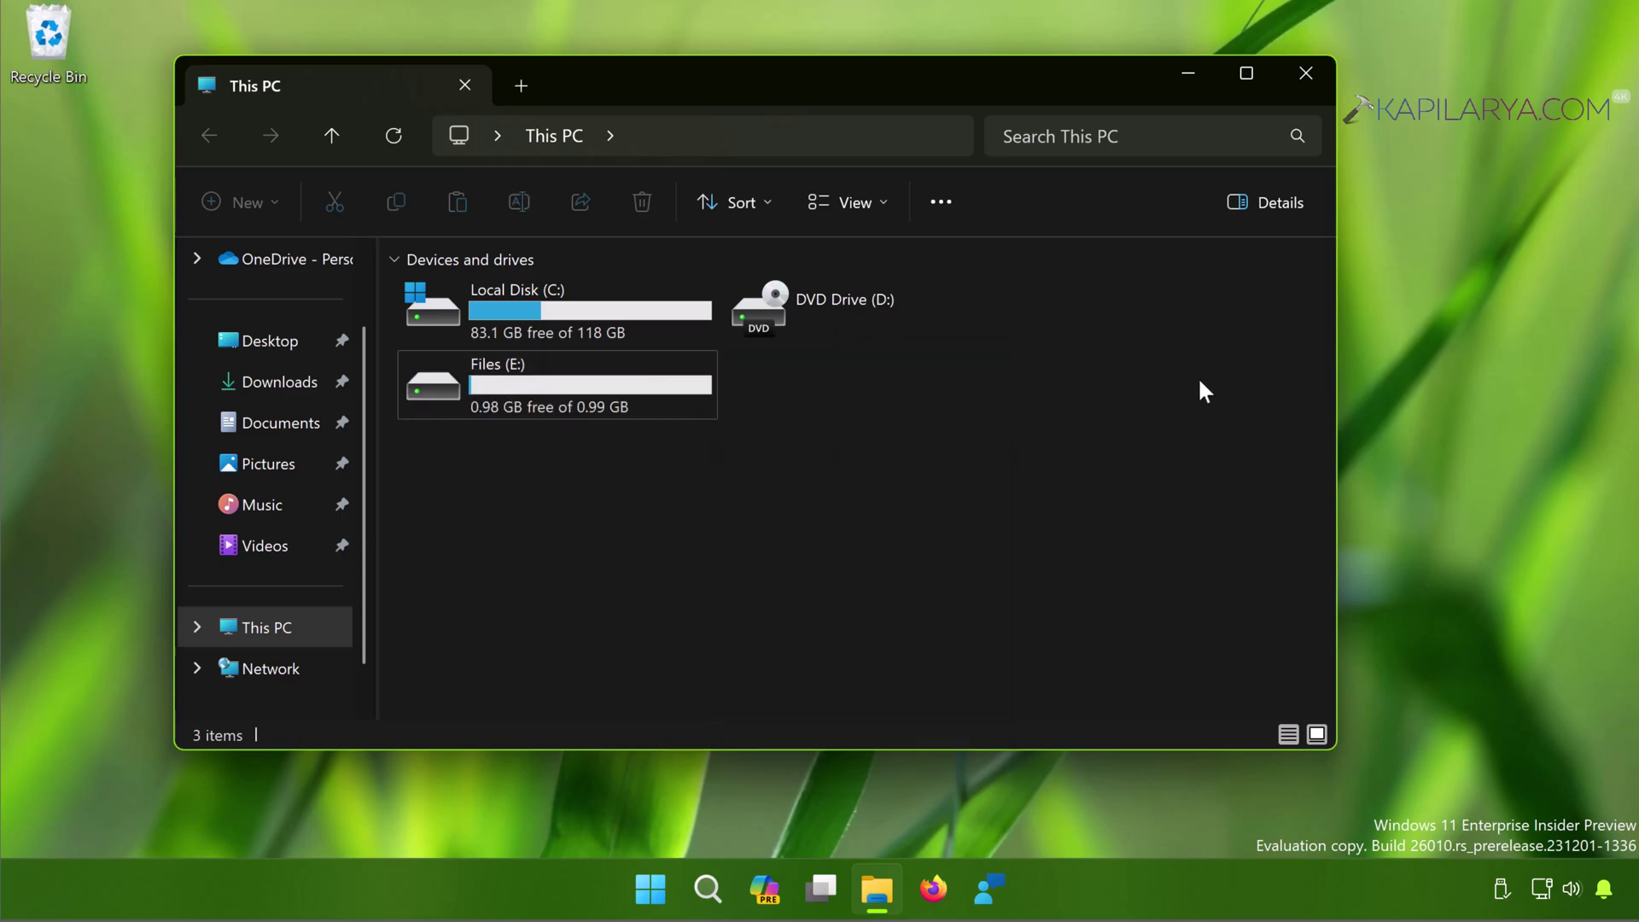
pyautogui.click(1307, 76)
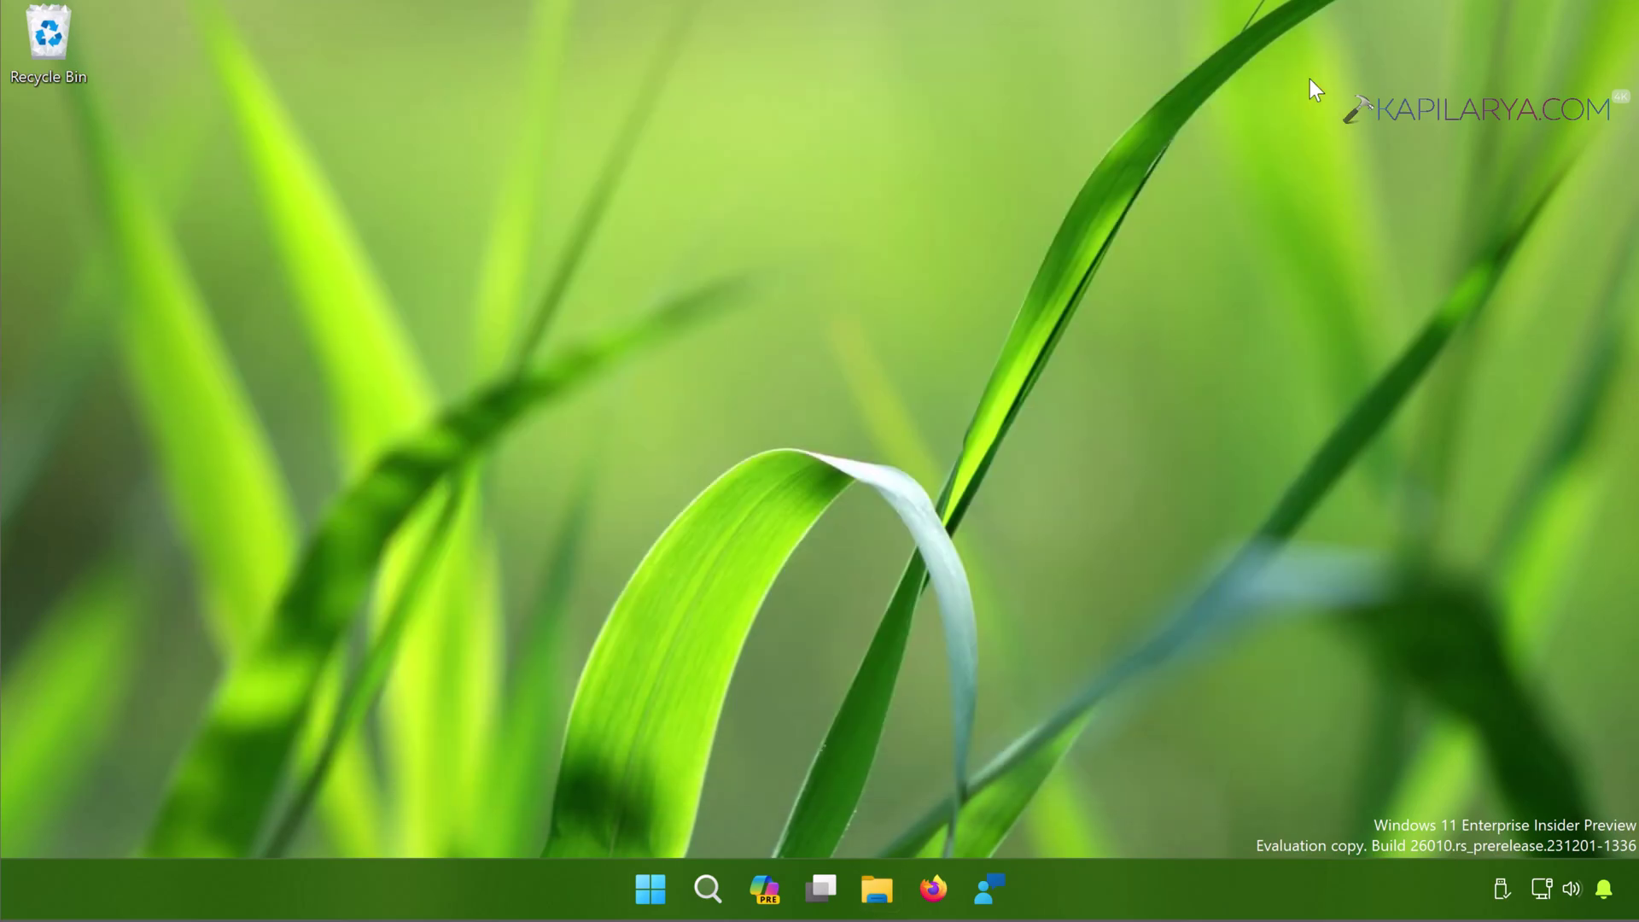
# Step: Launch regedit from the Run dialog opened via the Win+X menu
pyautogui.rightClick(645, 831)
pyautogui.click(603, 734)
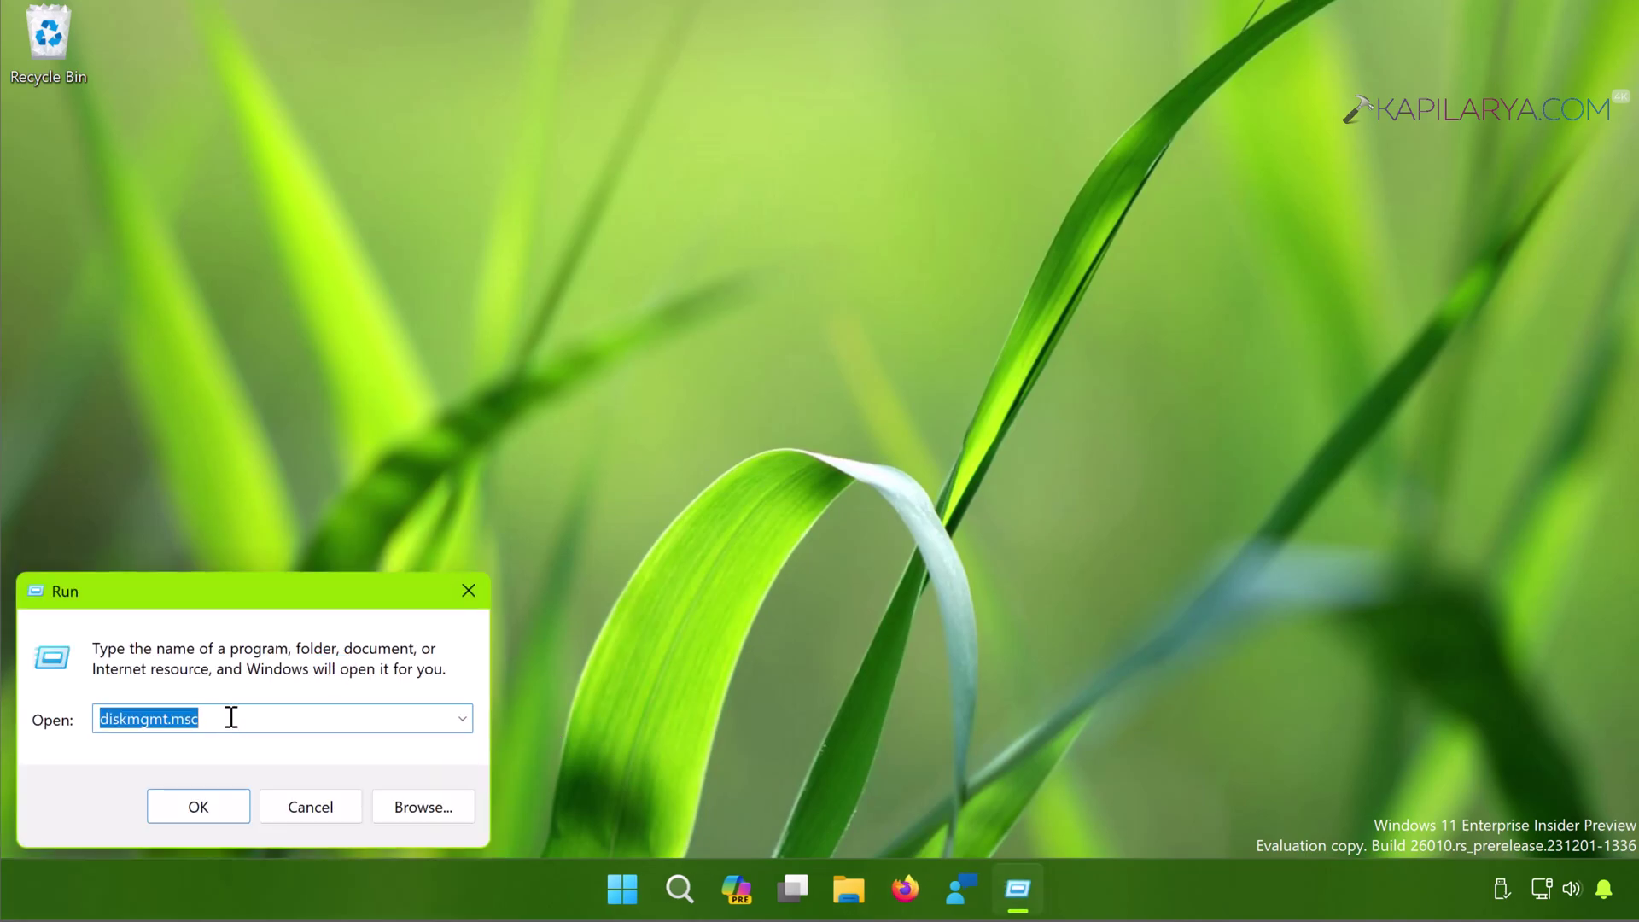
pyautogui.write('rege')
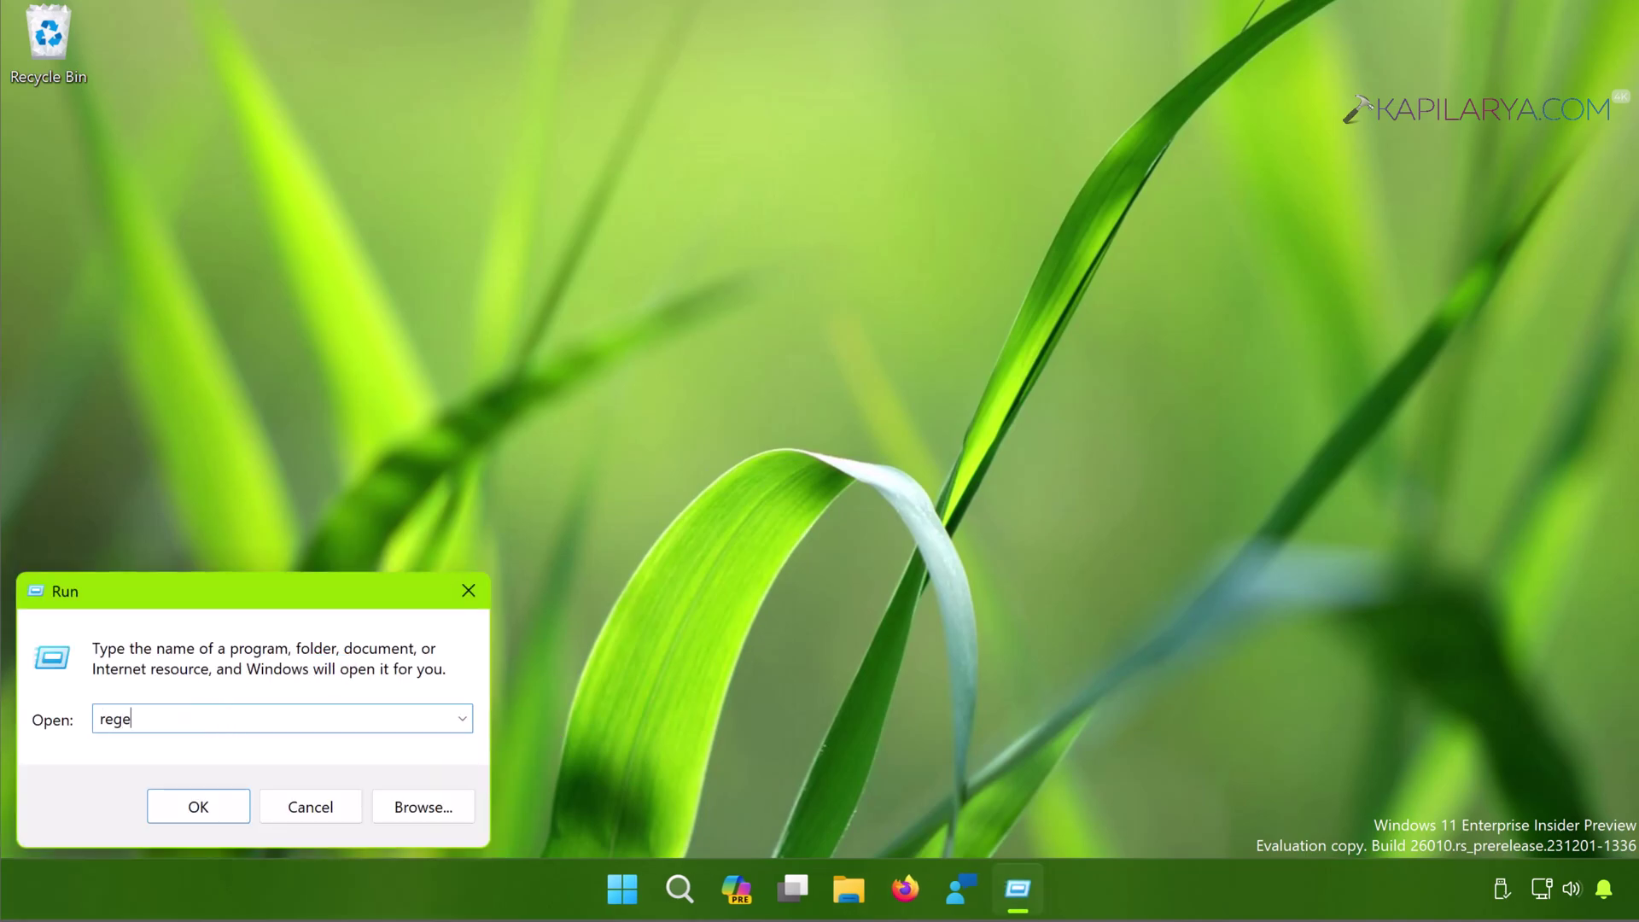
pyautogui.write('dit')
pyautogui.press('Return')
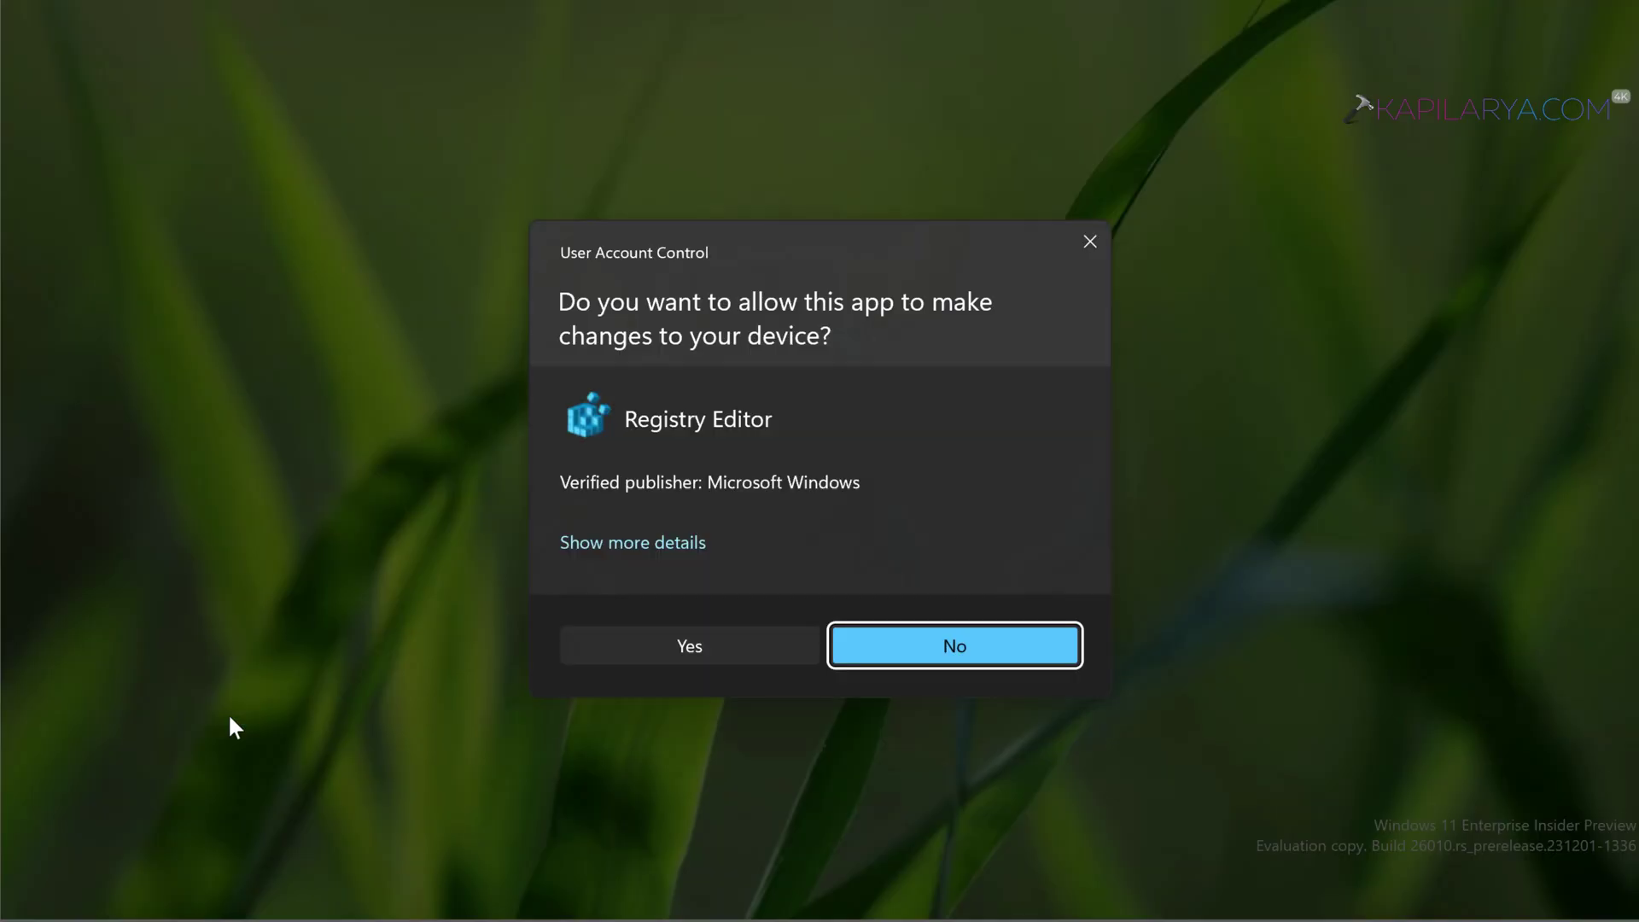
# Step: Allow Registry Editor through UAC and select the Policies\Explorer key
pyautogui.click(575, 647)
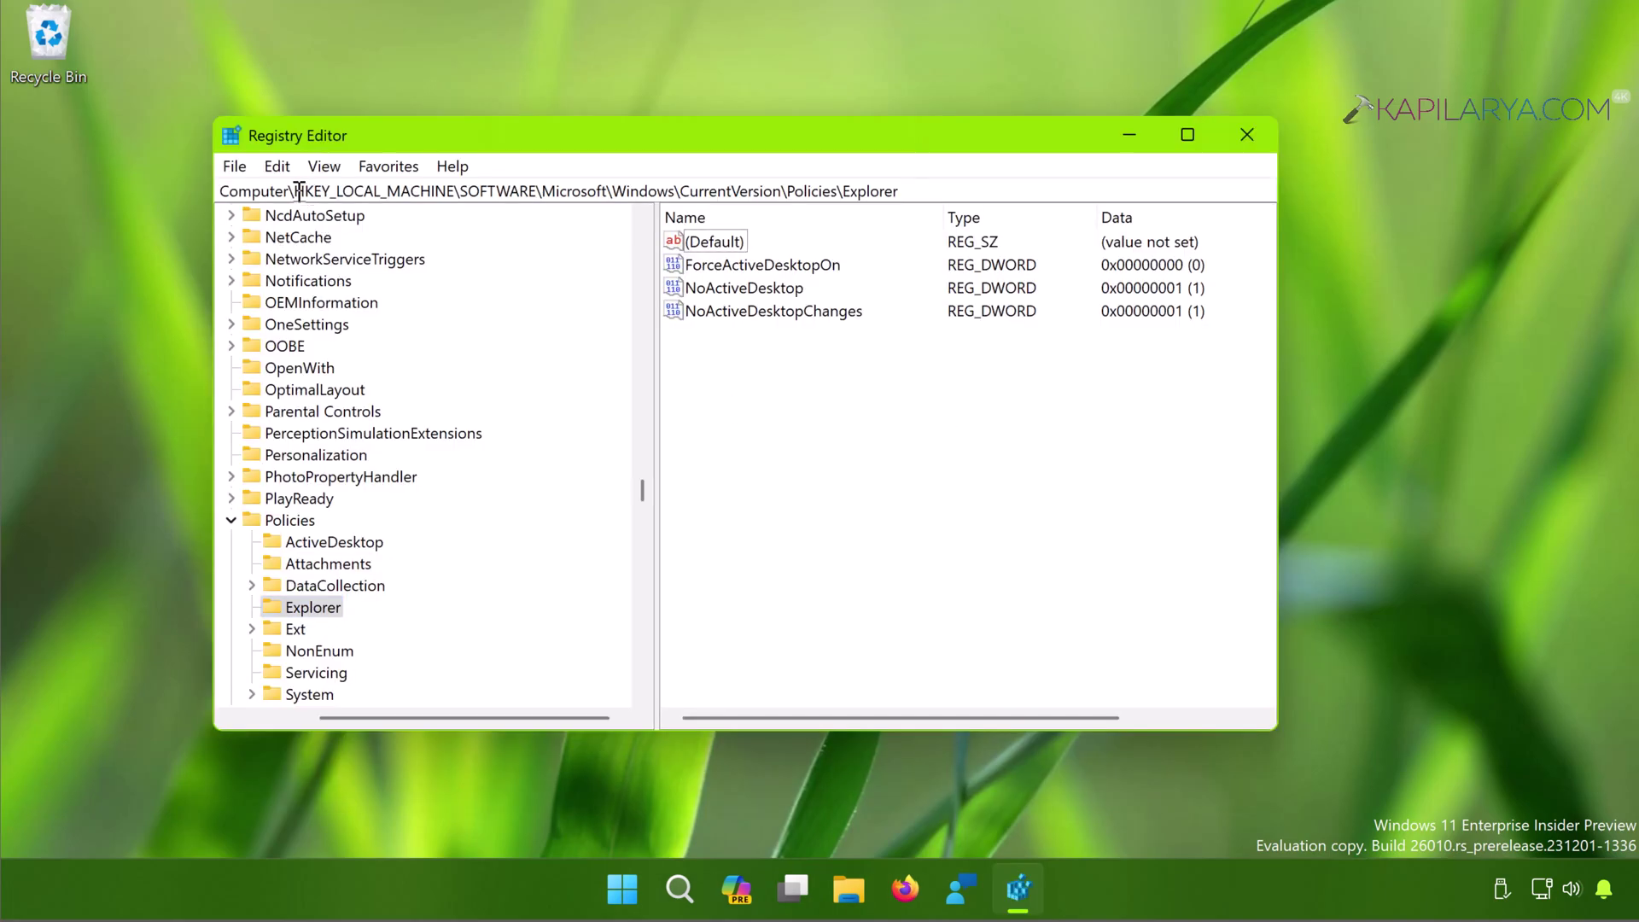
pyautogui.moveTo(298, 190); pyautogui.dragTo(914, 191)
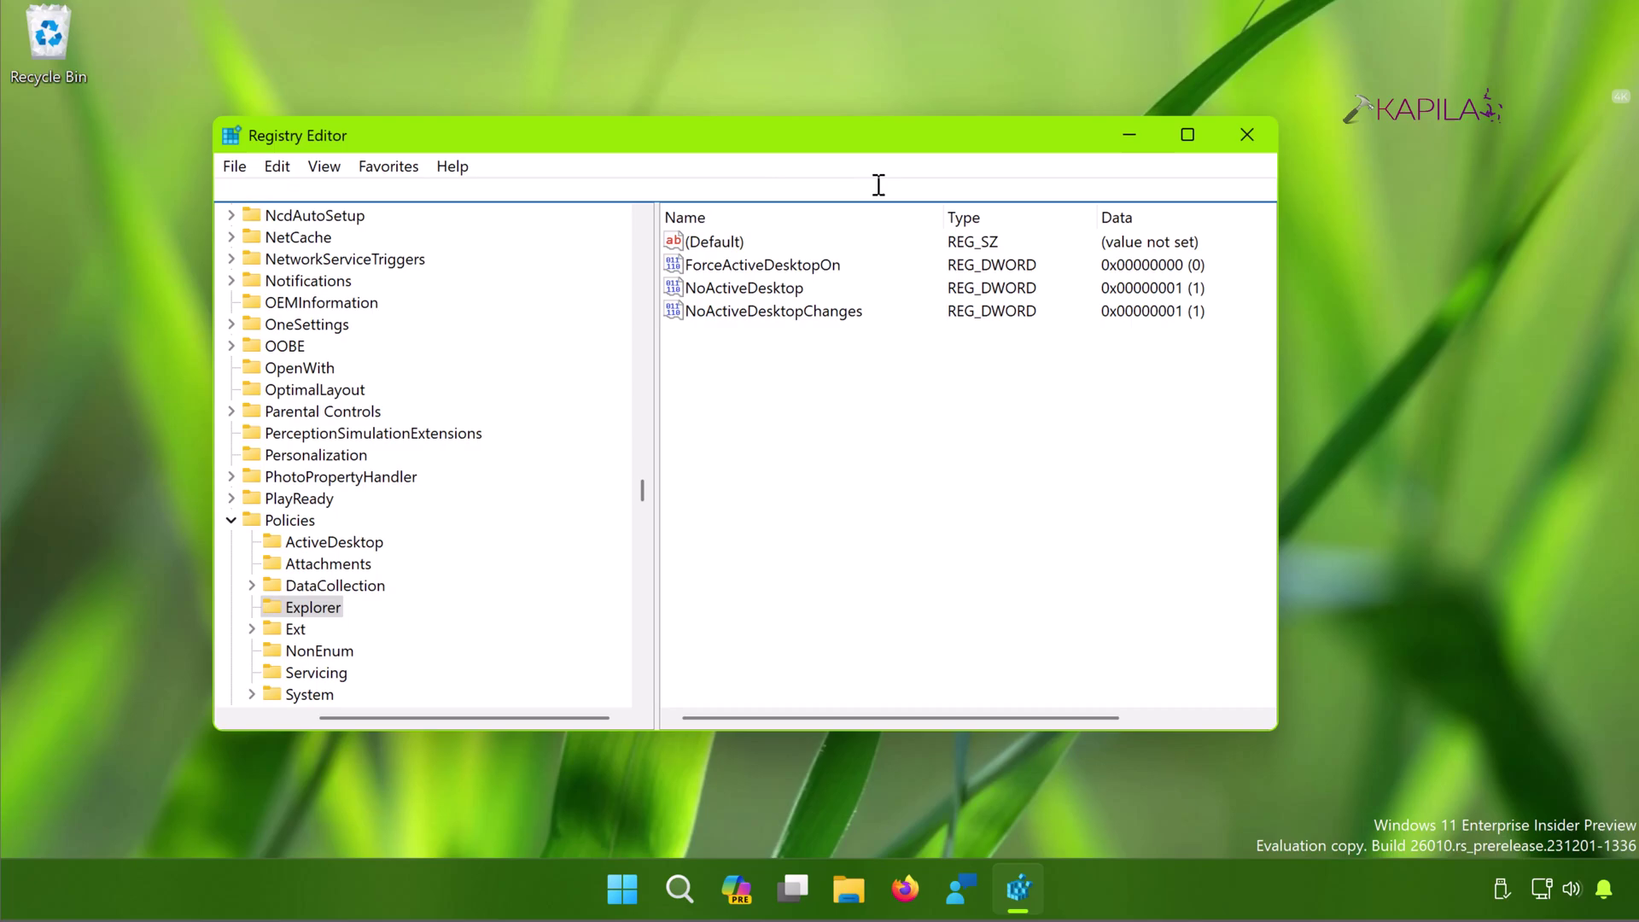
pyautogui.click(316, 608)
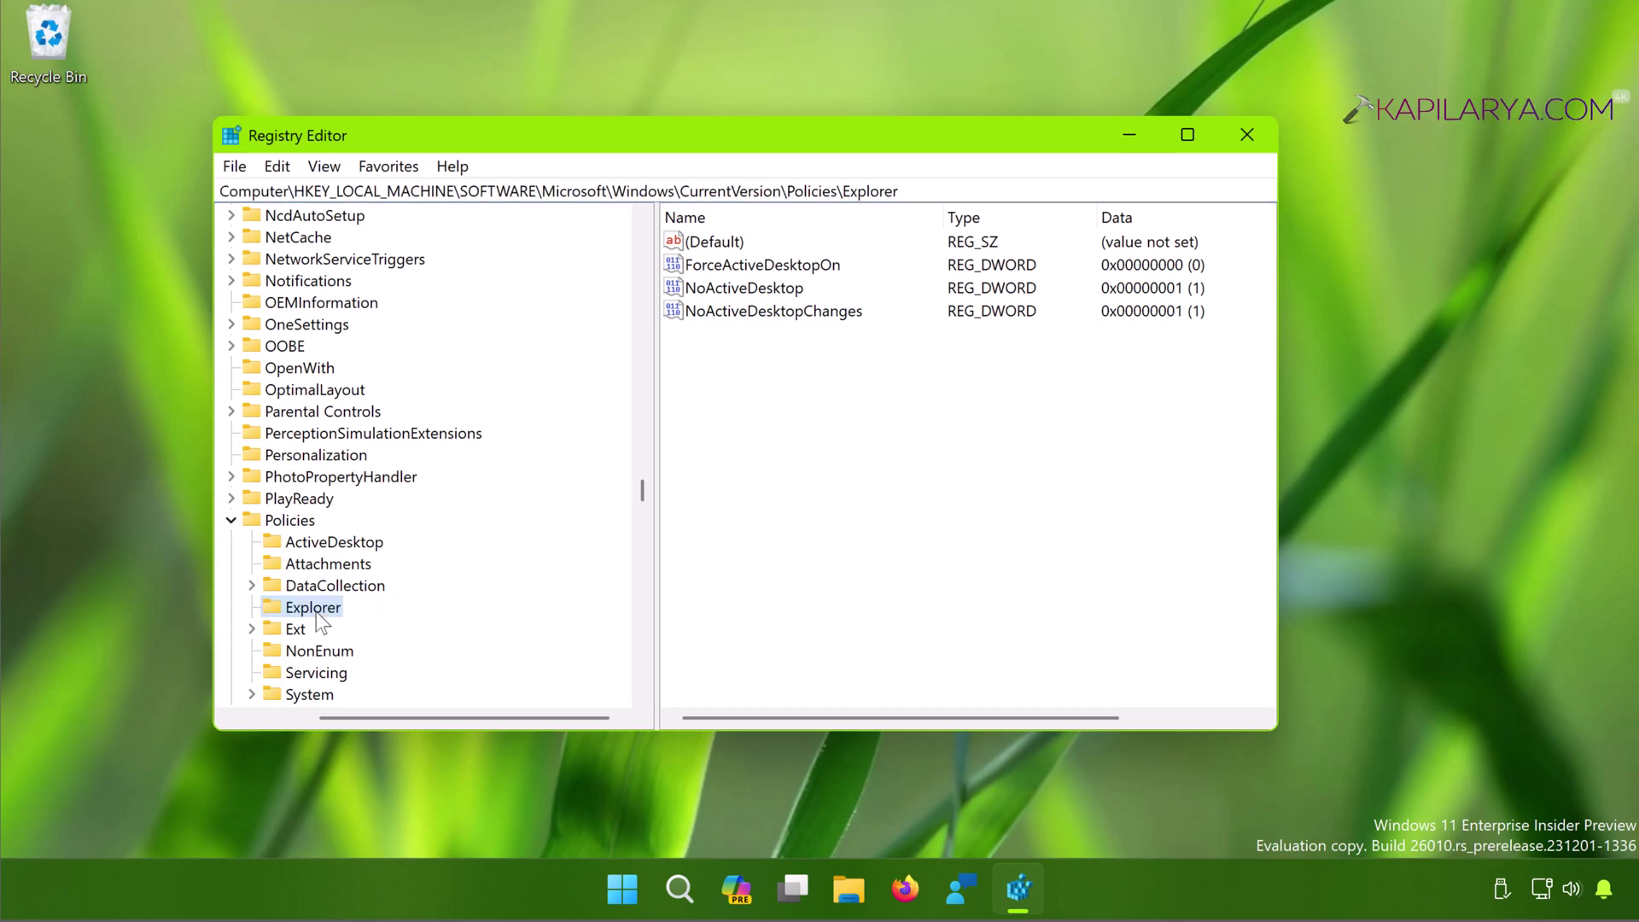
# Step: Create a DWORD (32-bit) value named NoDrives under Explorer and open its edit dialog
pyautogui.rightClick(716, 442)
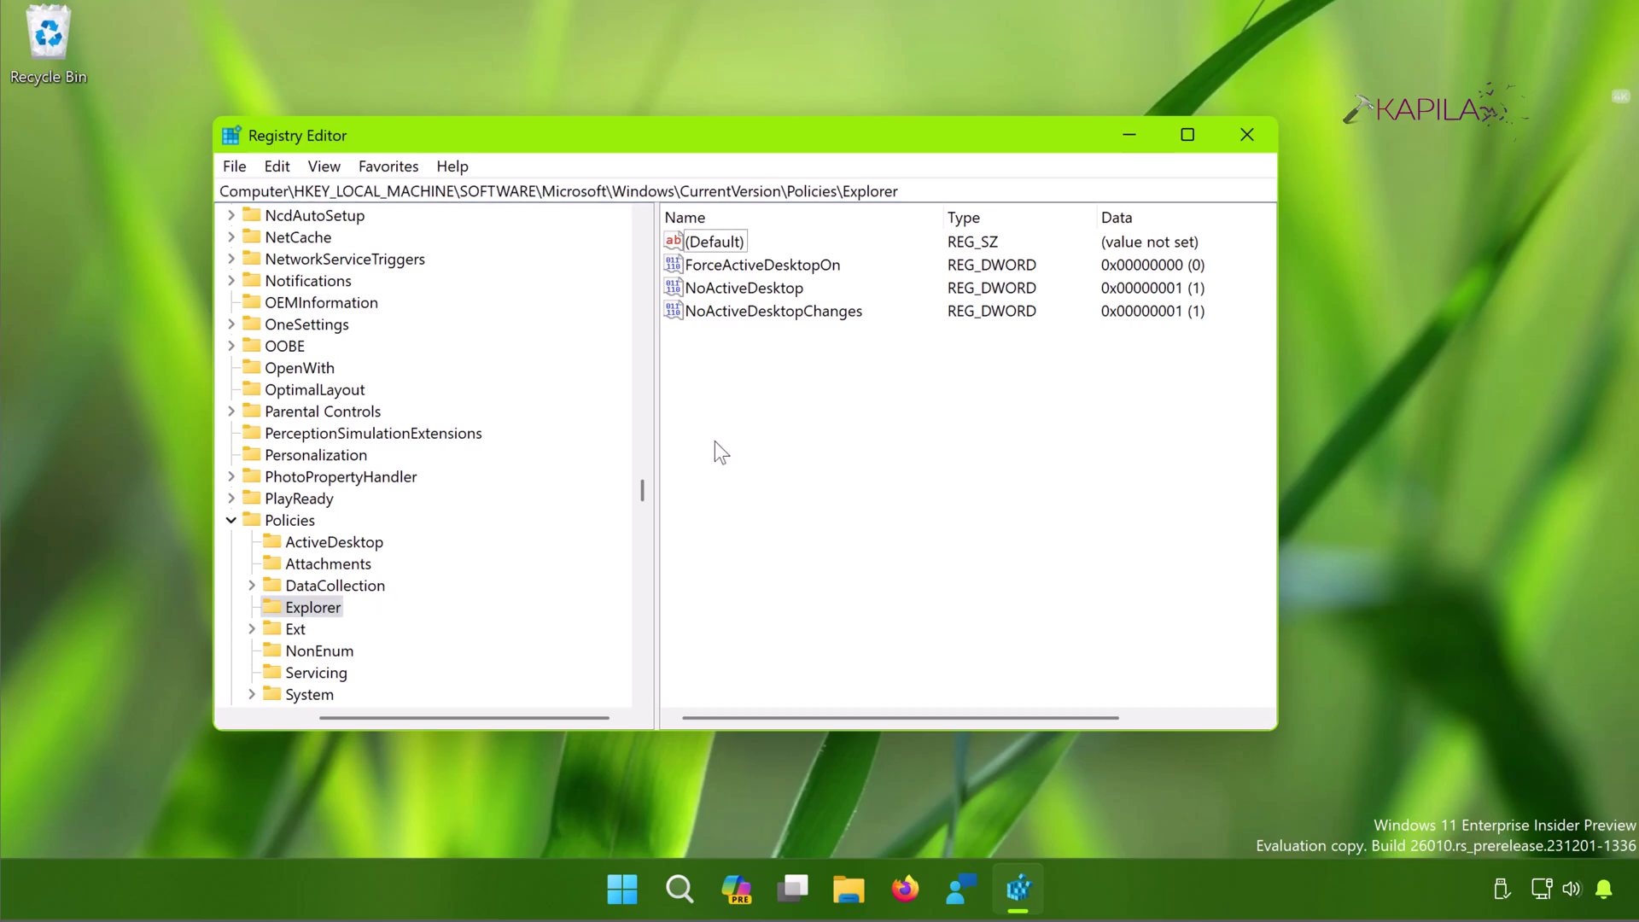
pyautogui.moveTo(774, 457)
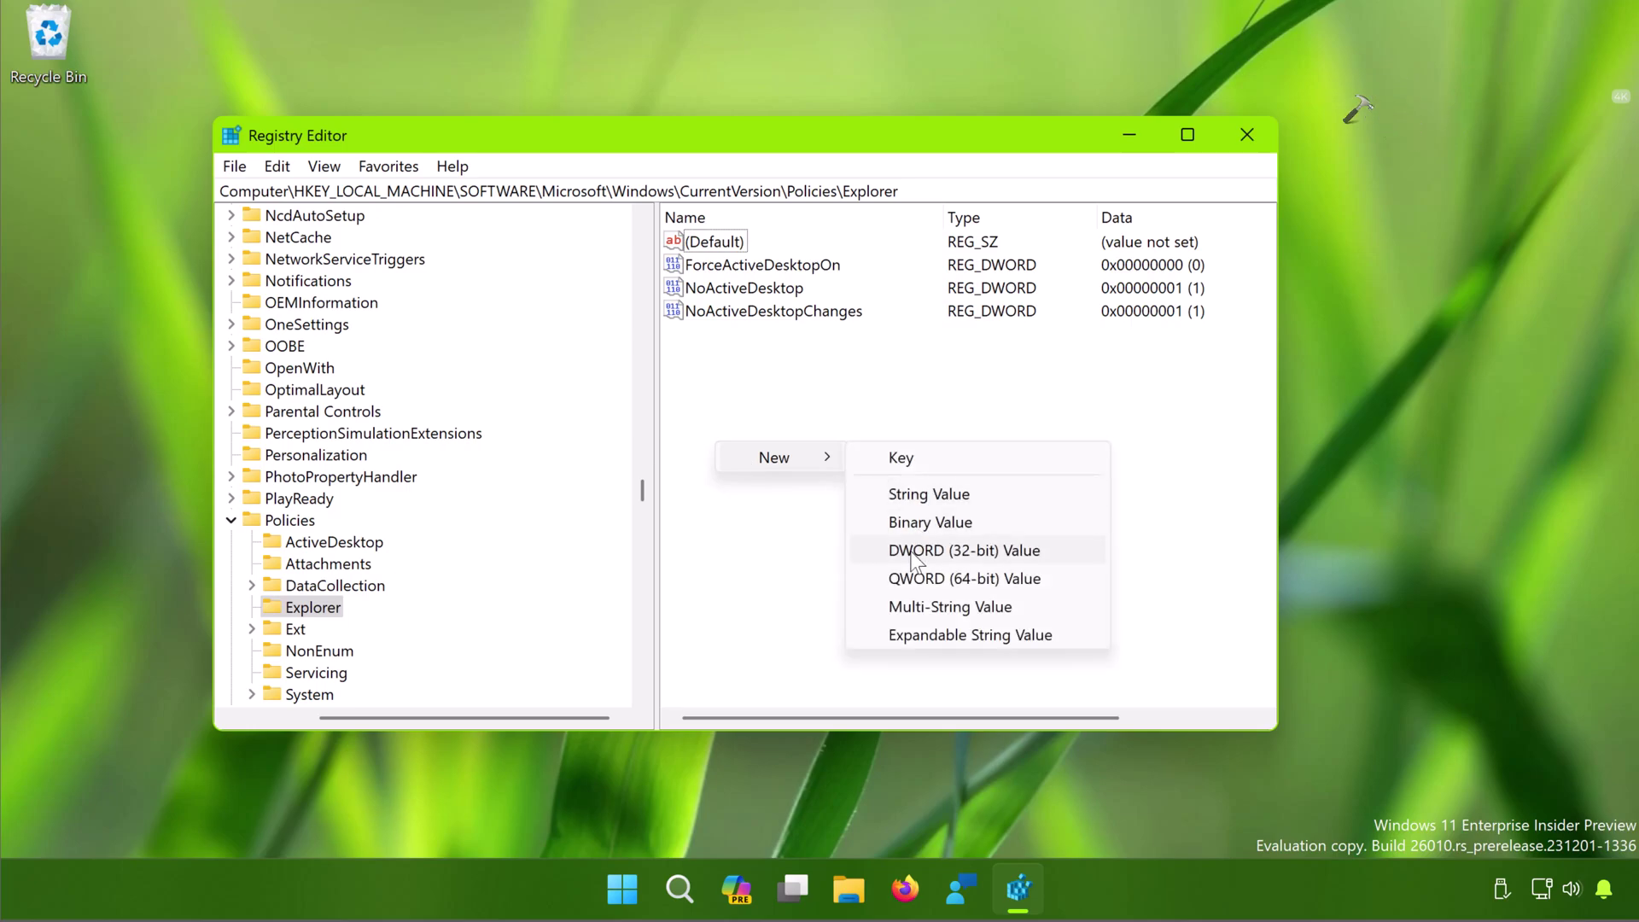
pyautogui.click(948, 556)
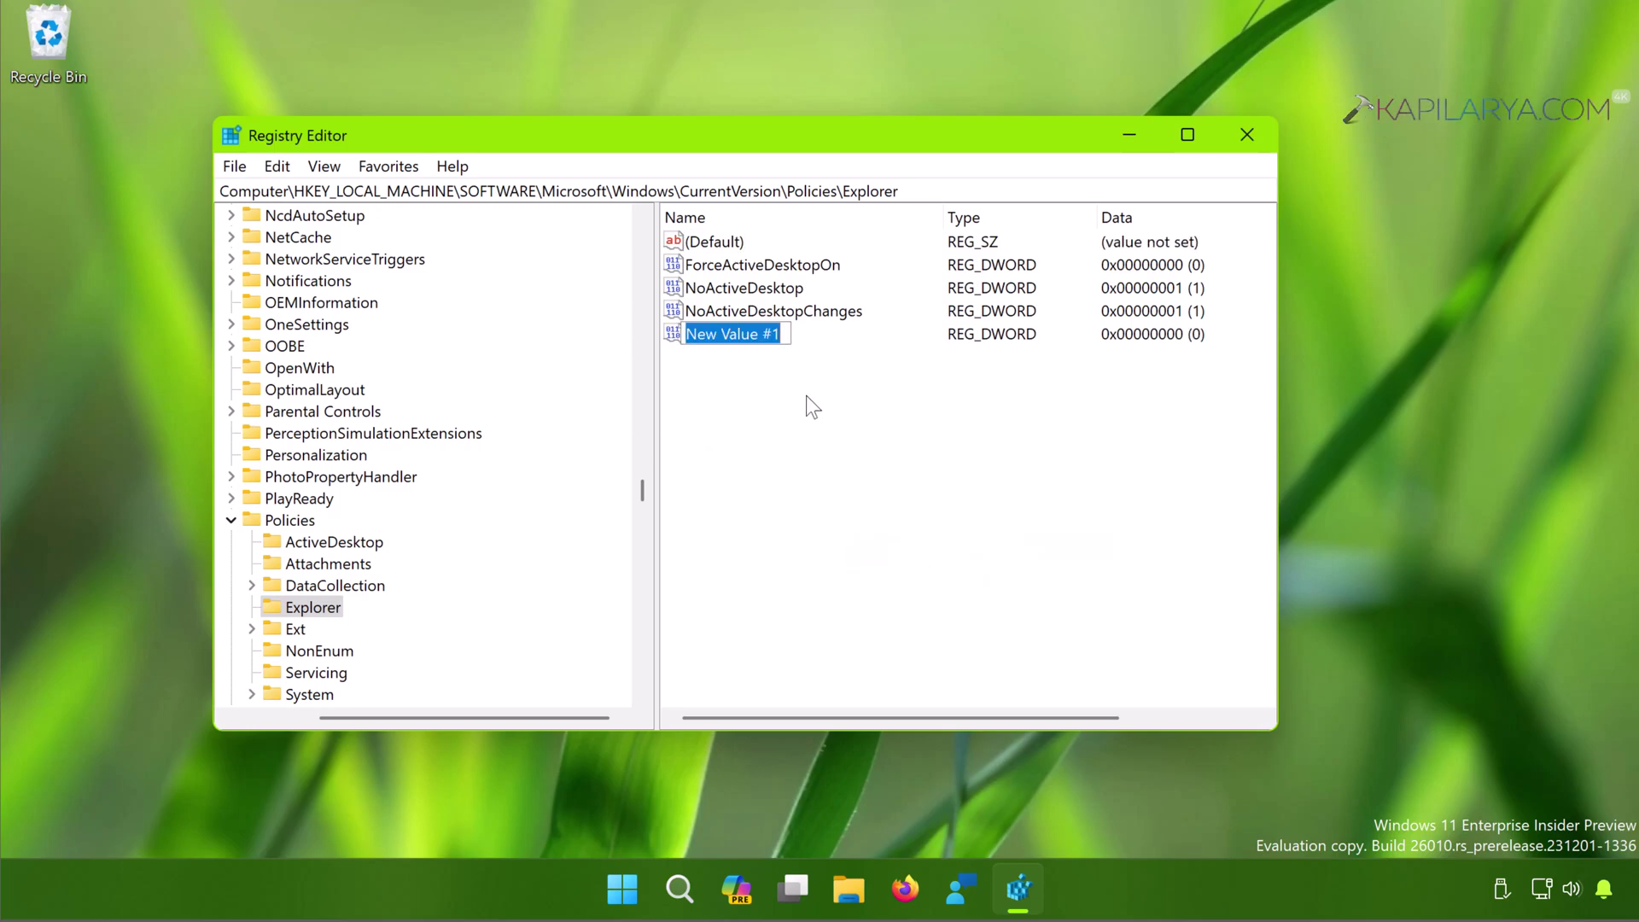
pyautogui.press('BackSpace')
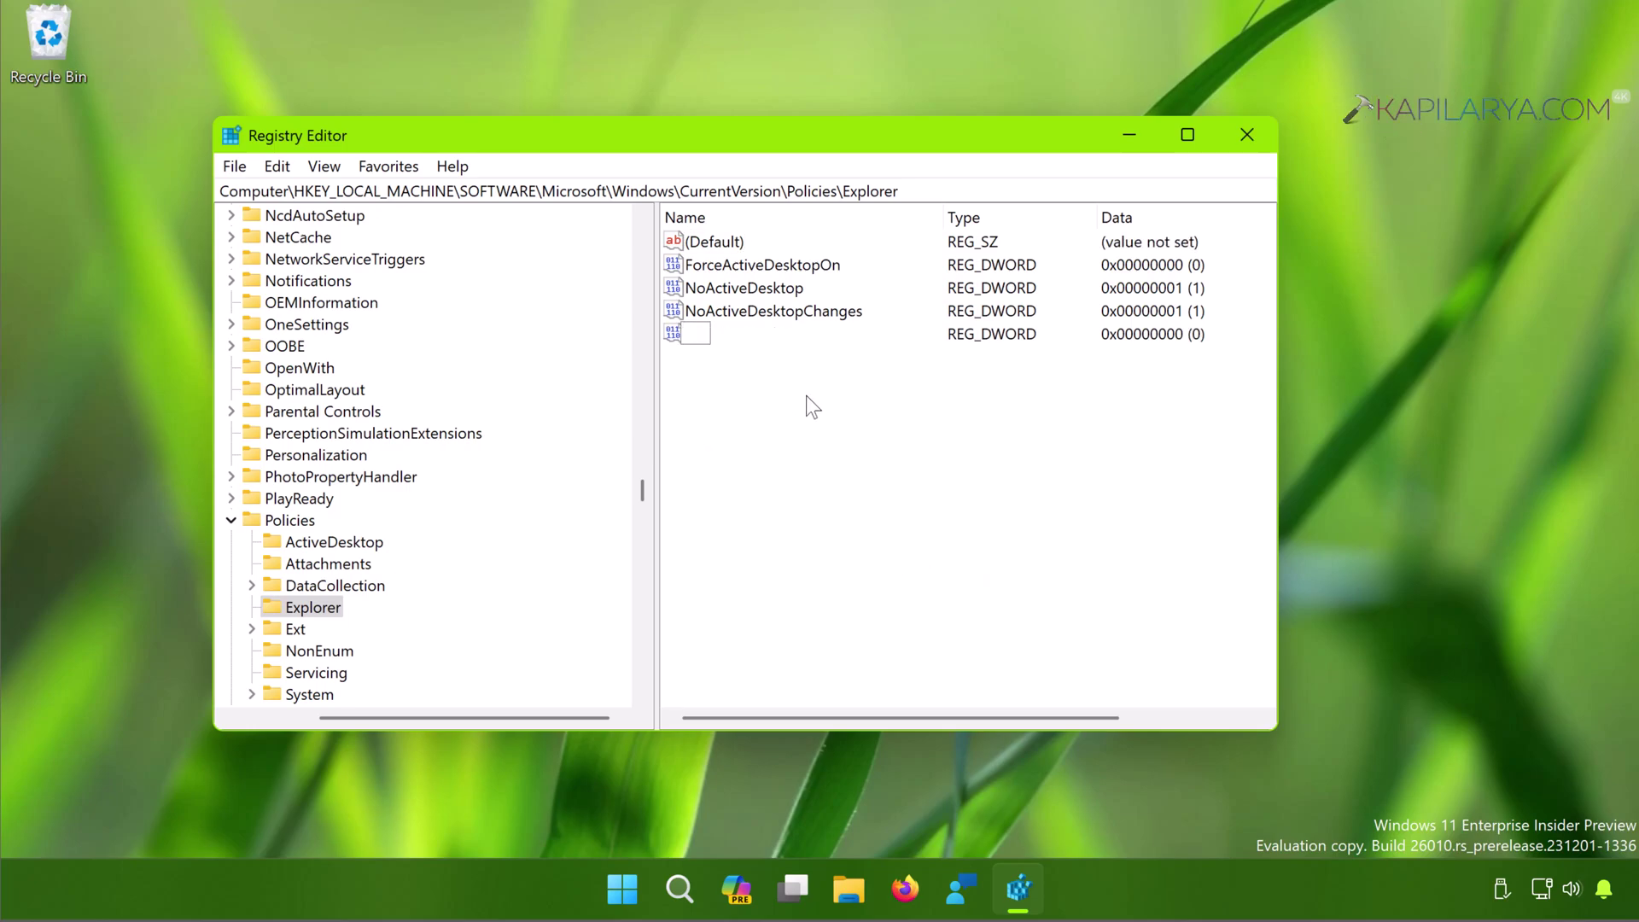
pyautogui.rightClick(129, 36)
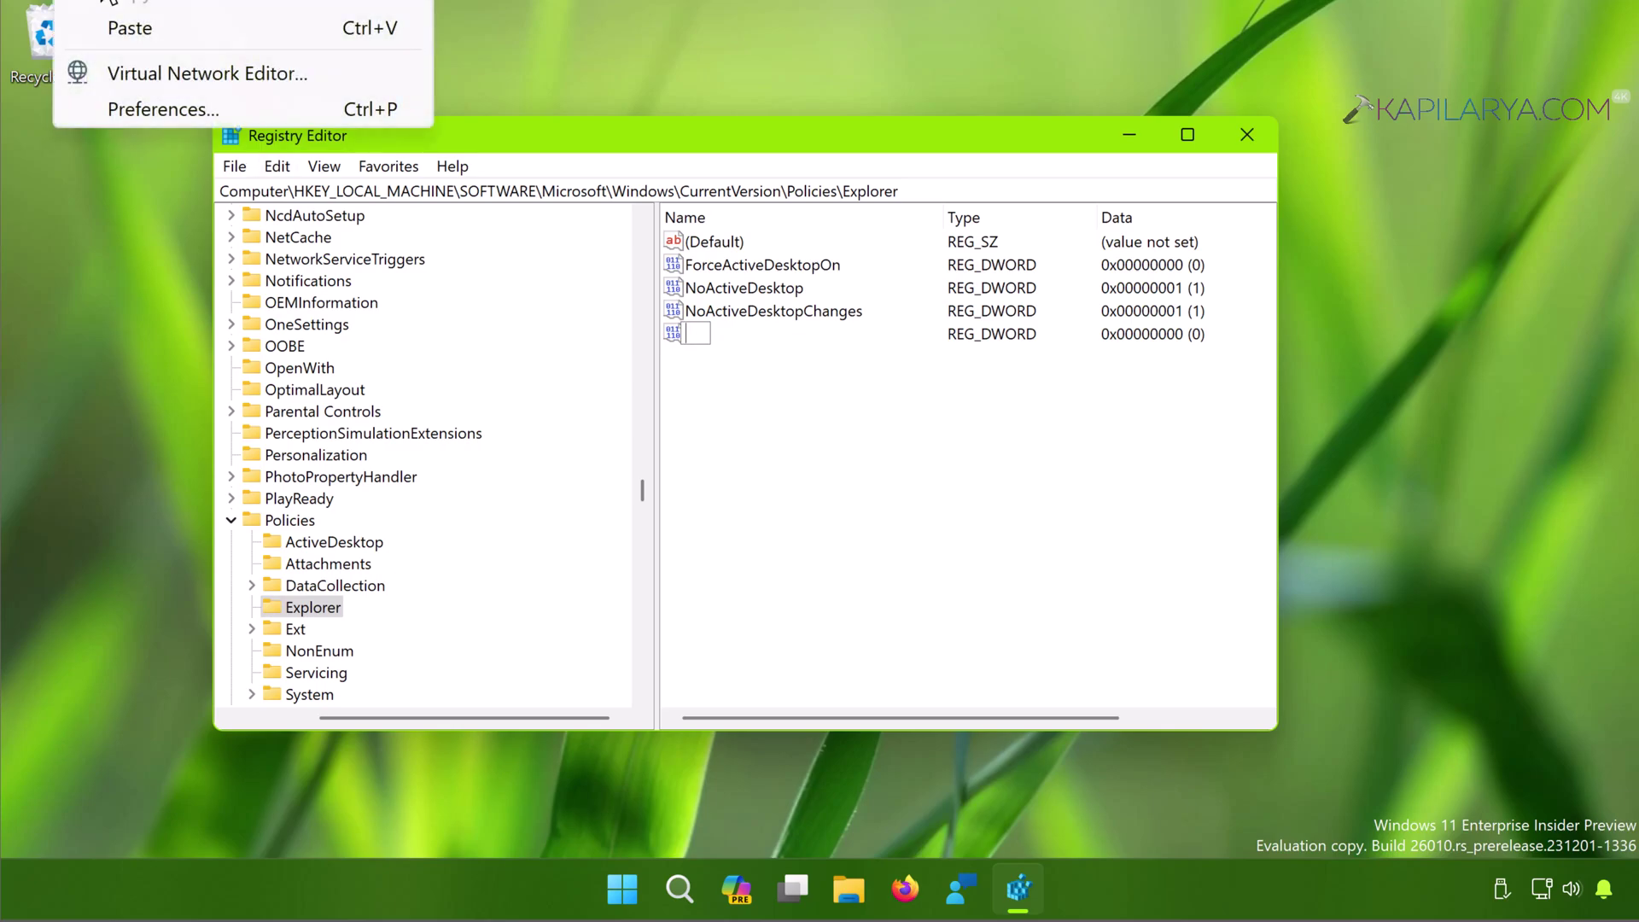
pyautogui.click(128, 26)
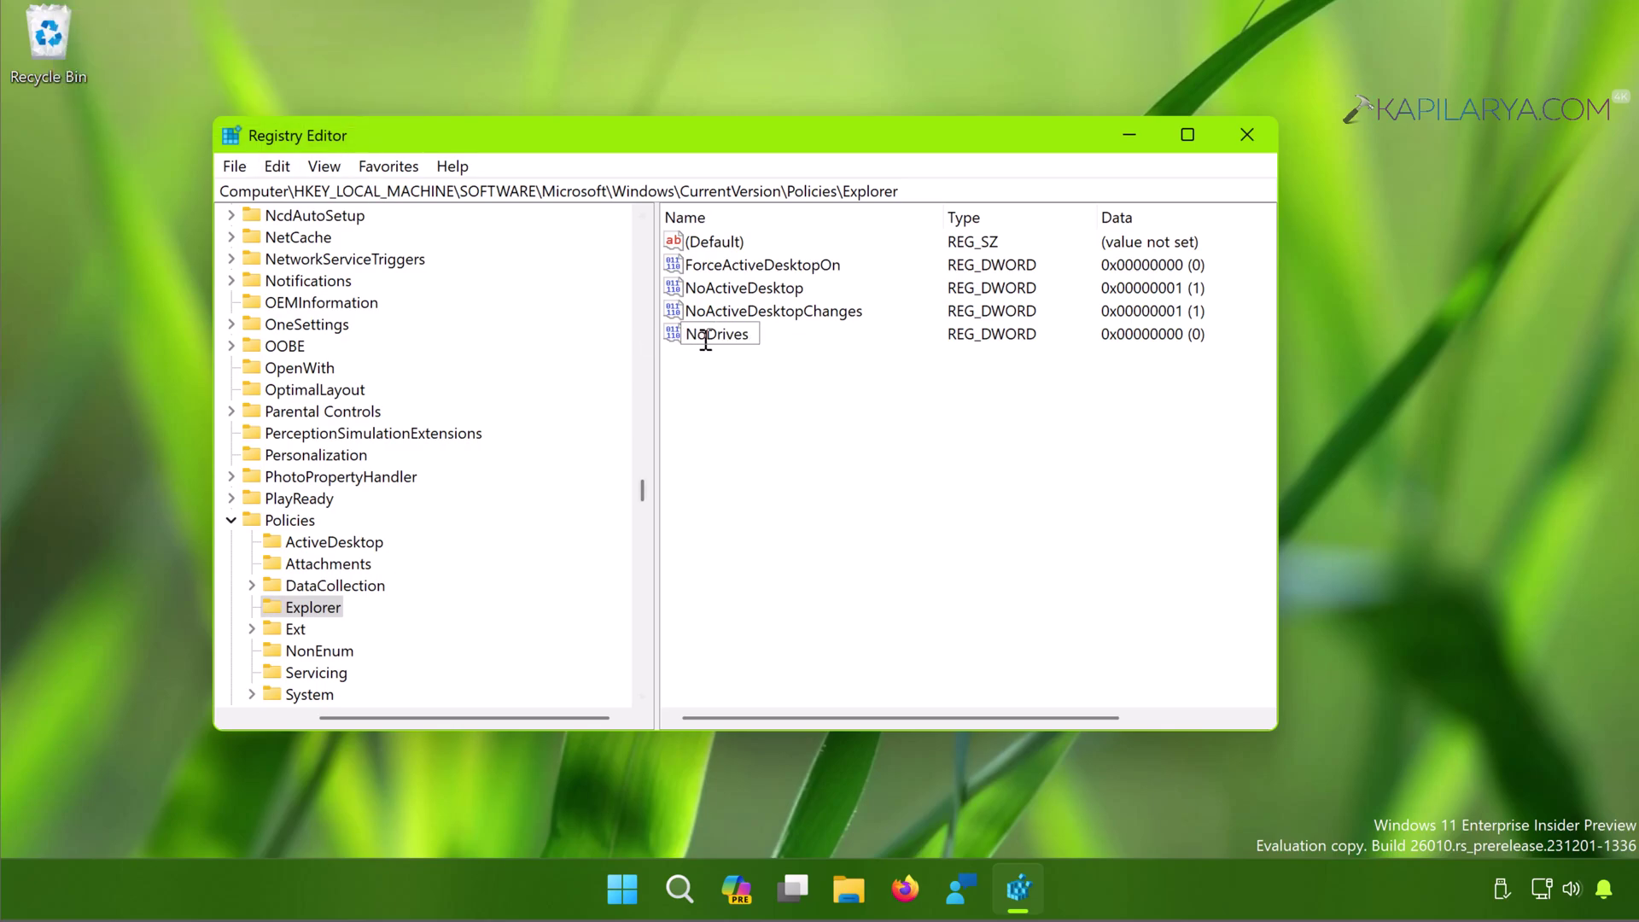
pyautogui.press('Return')
pyautogui.doubleClick(739, 339)
pyautogui.moveTo(405, 239); pyautogui.dragTo(867, 398)
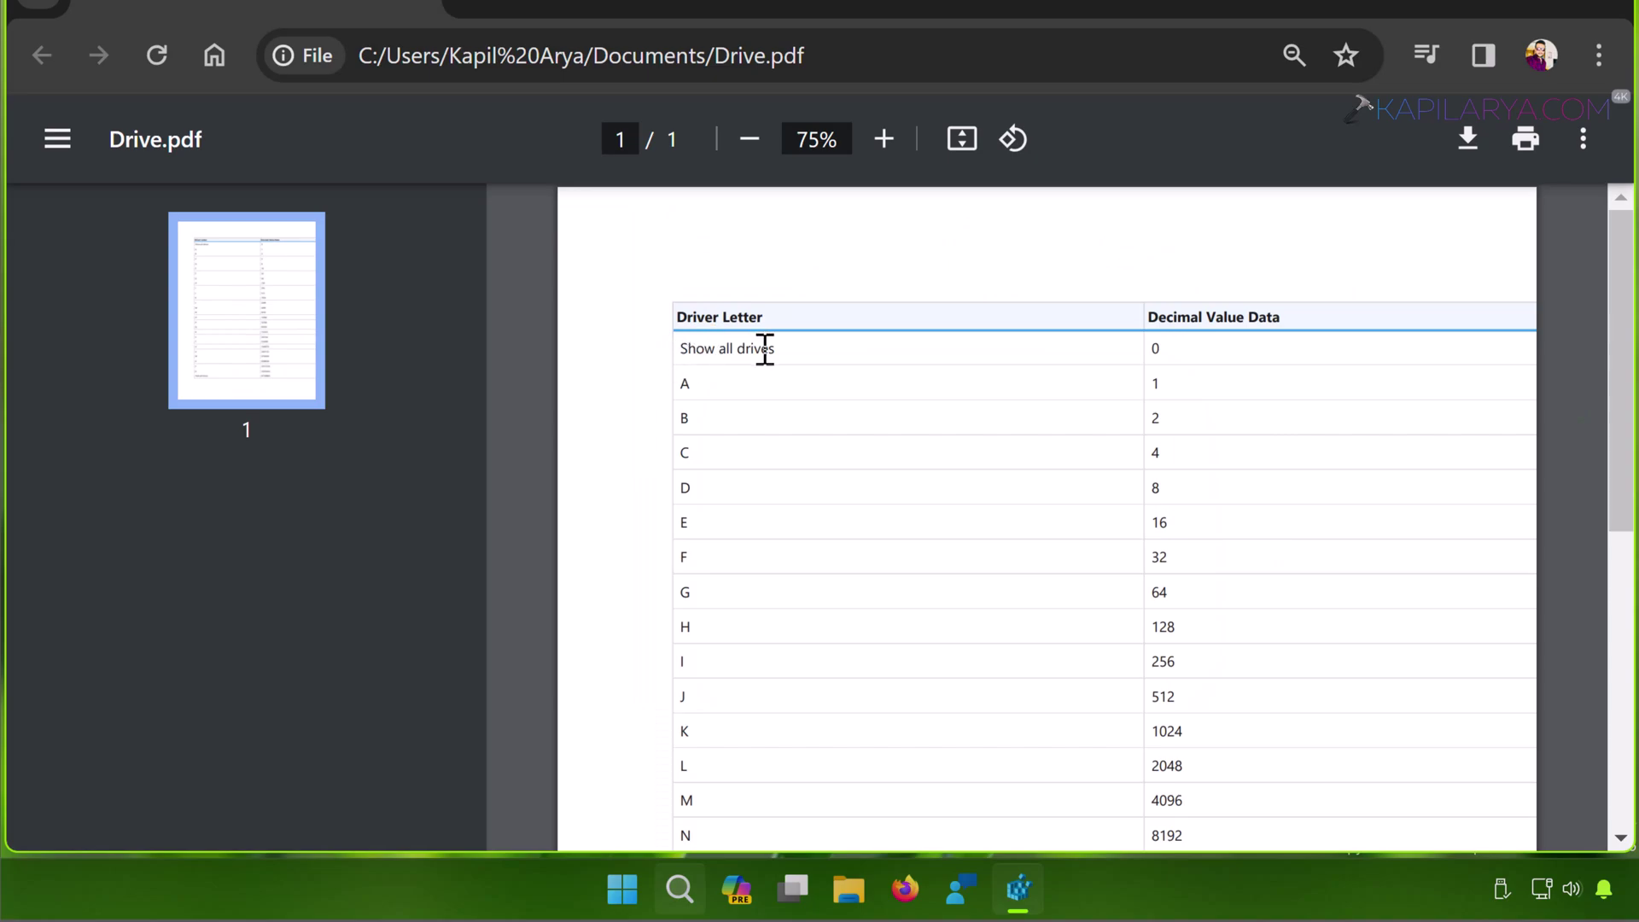
# Step: In Drive.pdf, highlight the show-all-drives value 0, drive letter E, and E's value 16
pyautogui.moveTo(727, 317); pyautogui.dragTo(708, 317)
pyautogui.click(986, 422)
pyautogui.moveTo(681, 348); pyautogui.dragTo(794, 349)
pyautogui.click(1148, 355)
pyautogui.doubleClick(1151, 349)
pyautogui.doubleClick(684, 521)
pyautogui.doubleClick(1156, 519)
pyautogui.scroll(-5, 1383, 345)
pyautogui.scroll(-5, 1262, 494)
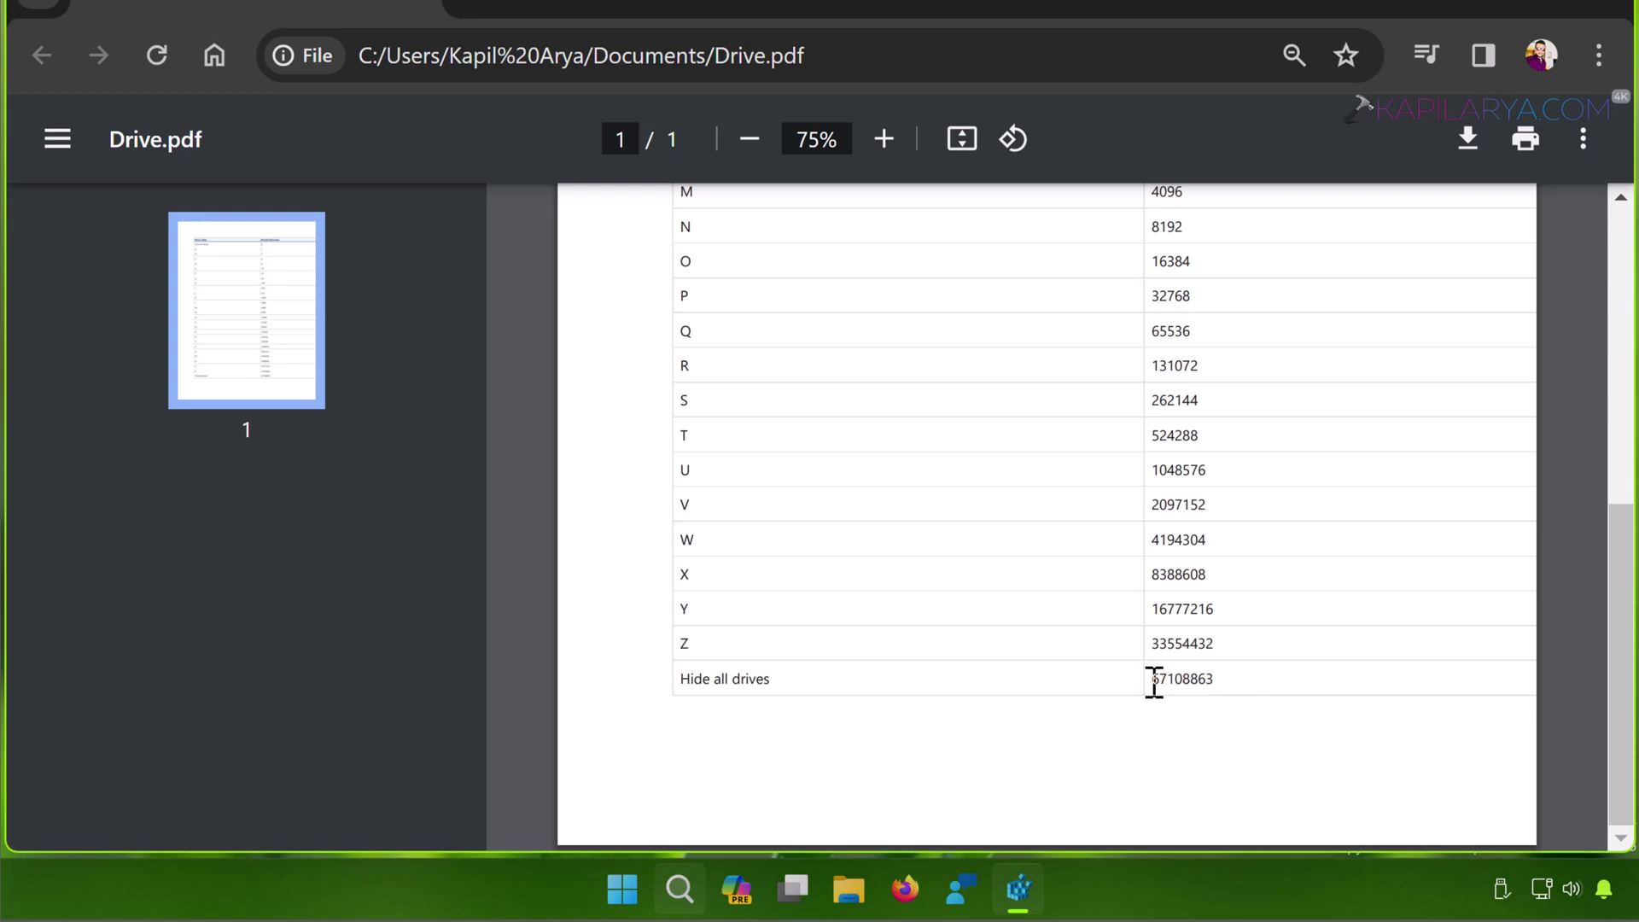
pyautogui.scroll(3, 1115, 462)
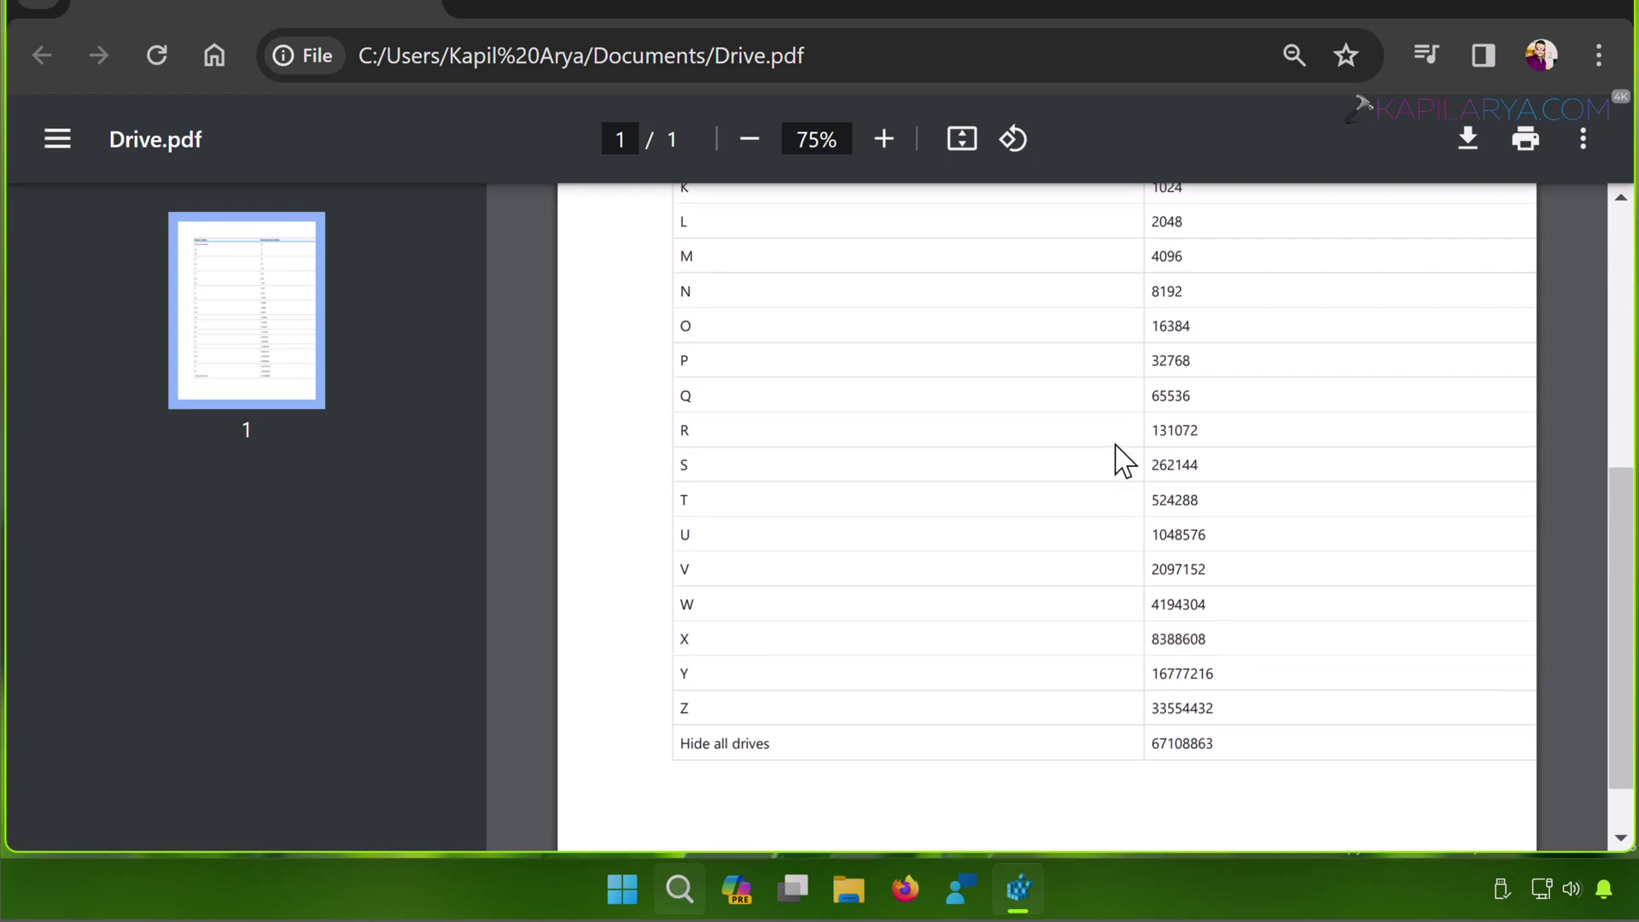
pyautogui.scroll(3, 1115, 462)
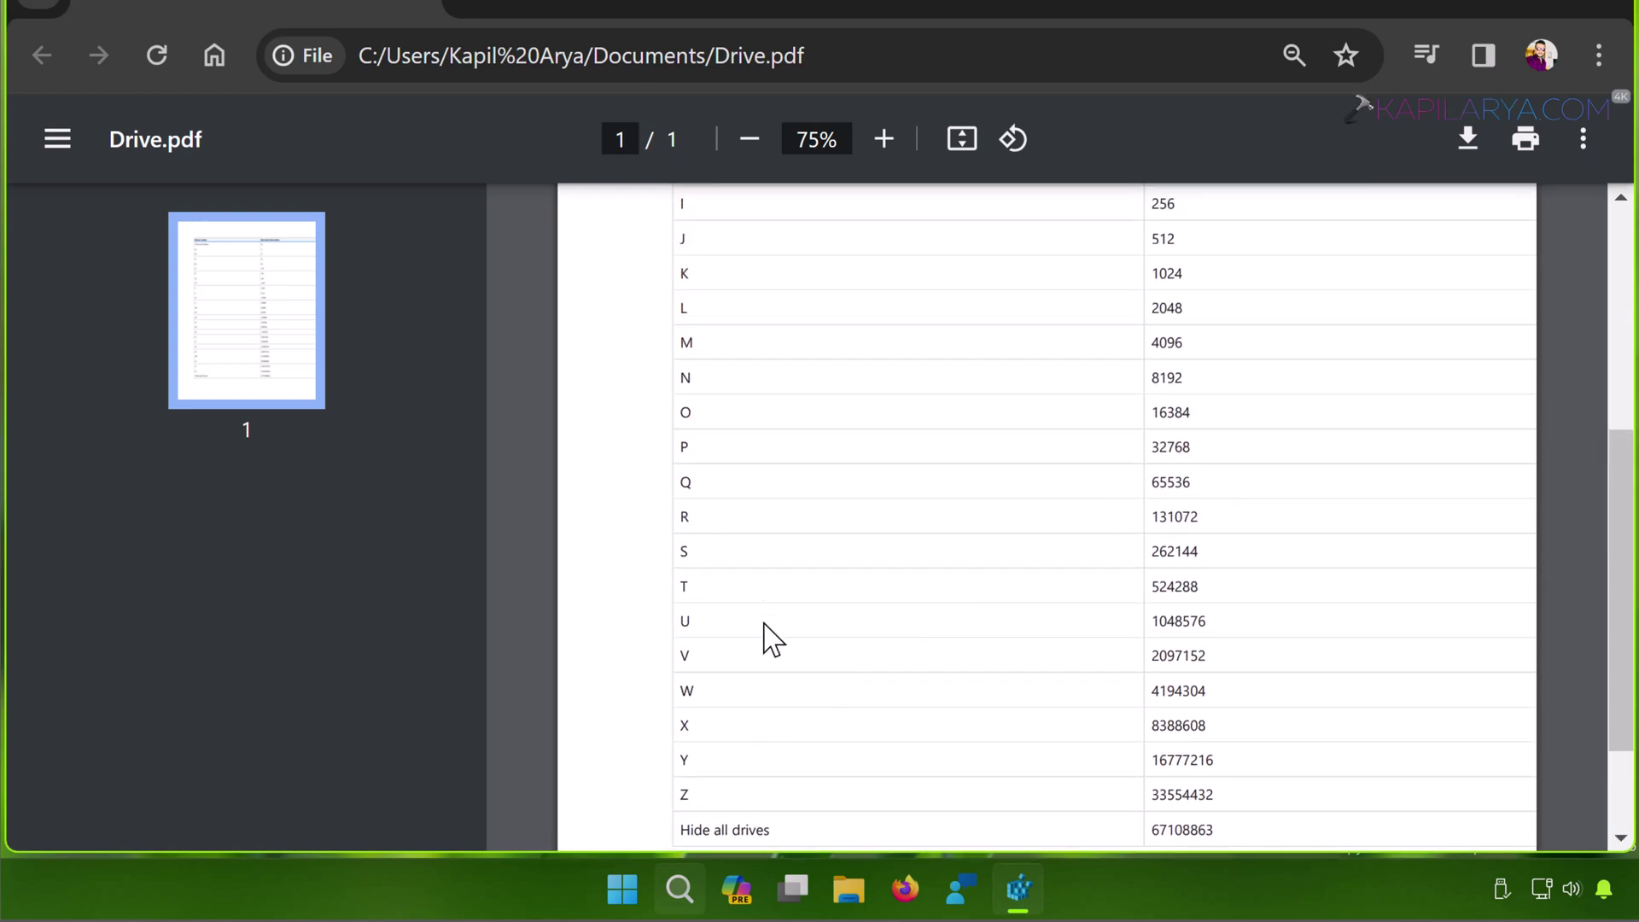
pyautogui.scroll(3, 752, 447)
pyautogui.scroll(2, 752, 446)
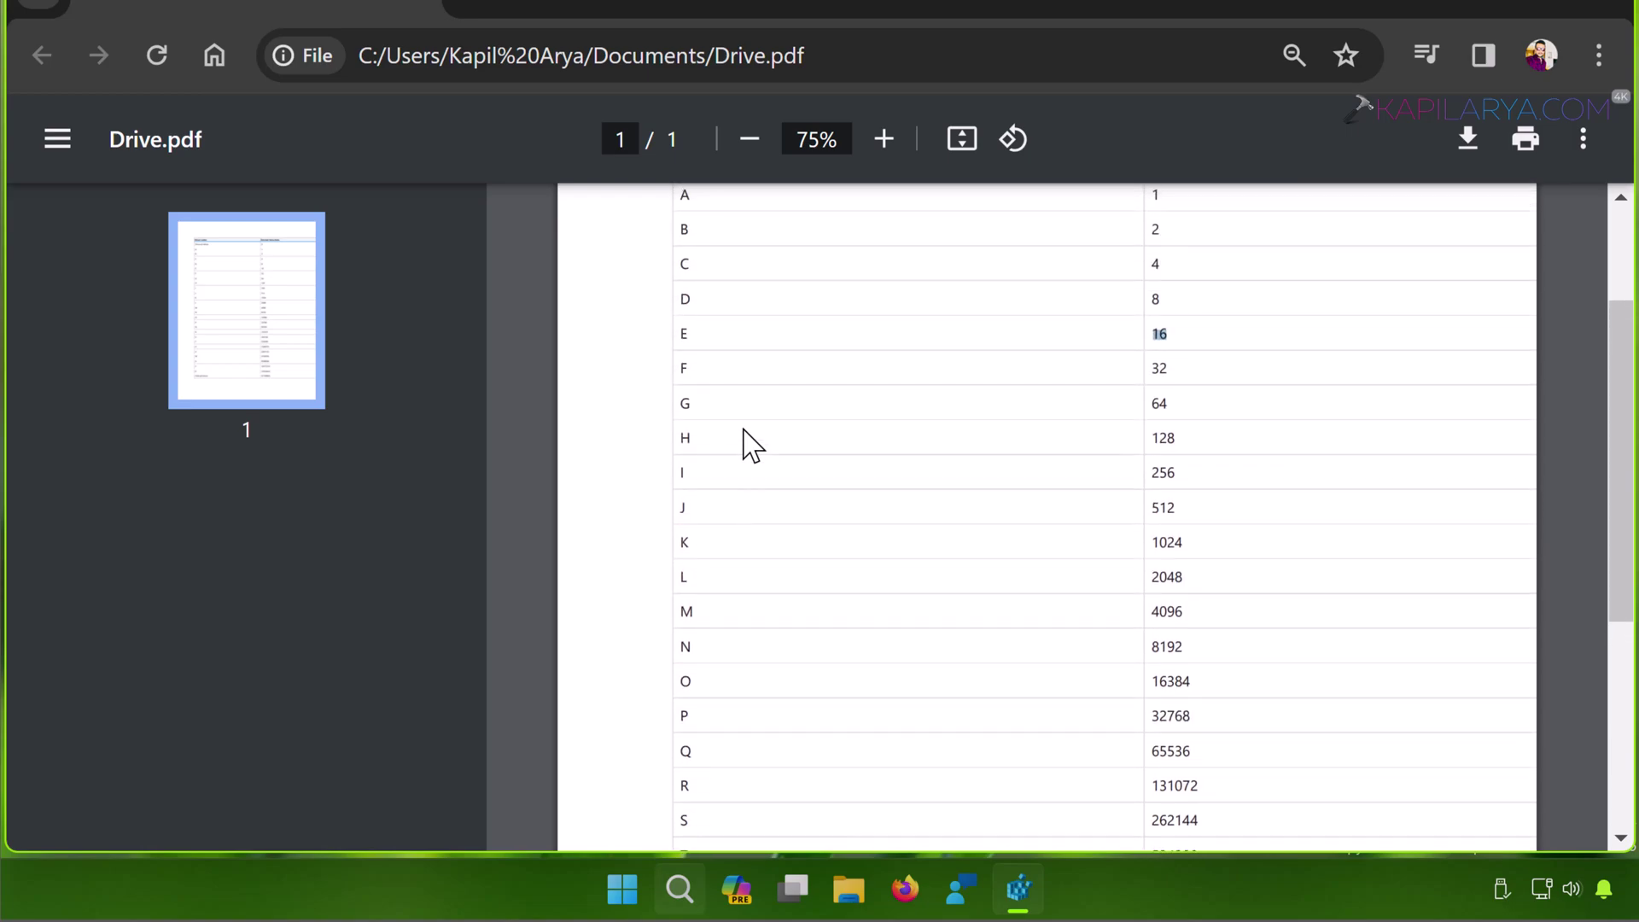
pyautogui.scroll(2, 752, 447)
pyautogui.scroll(2, 752, 446)
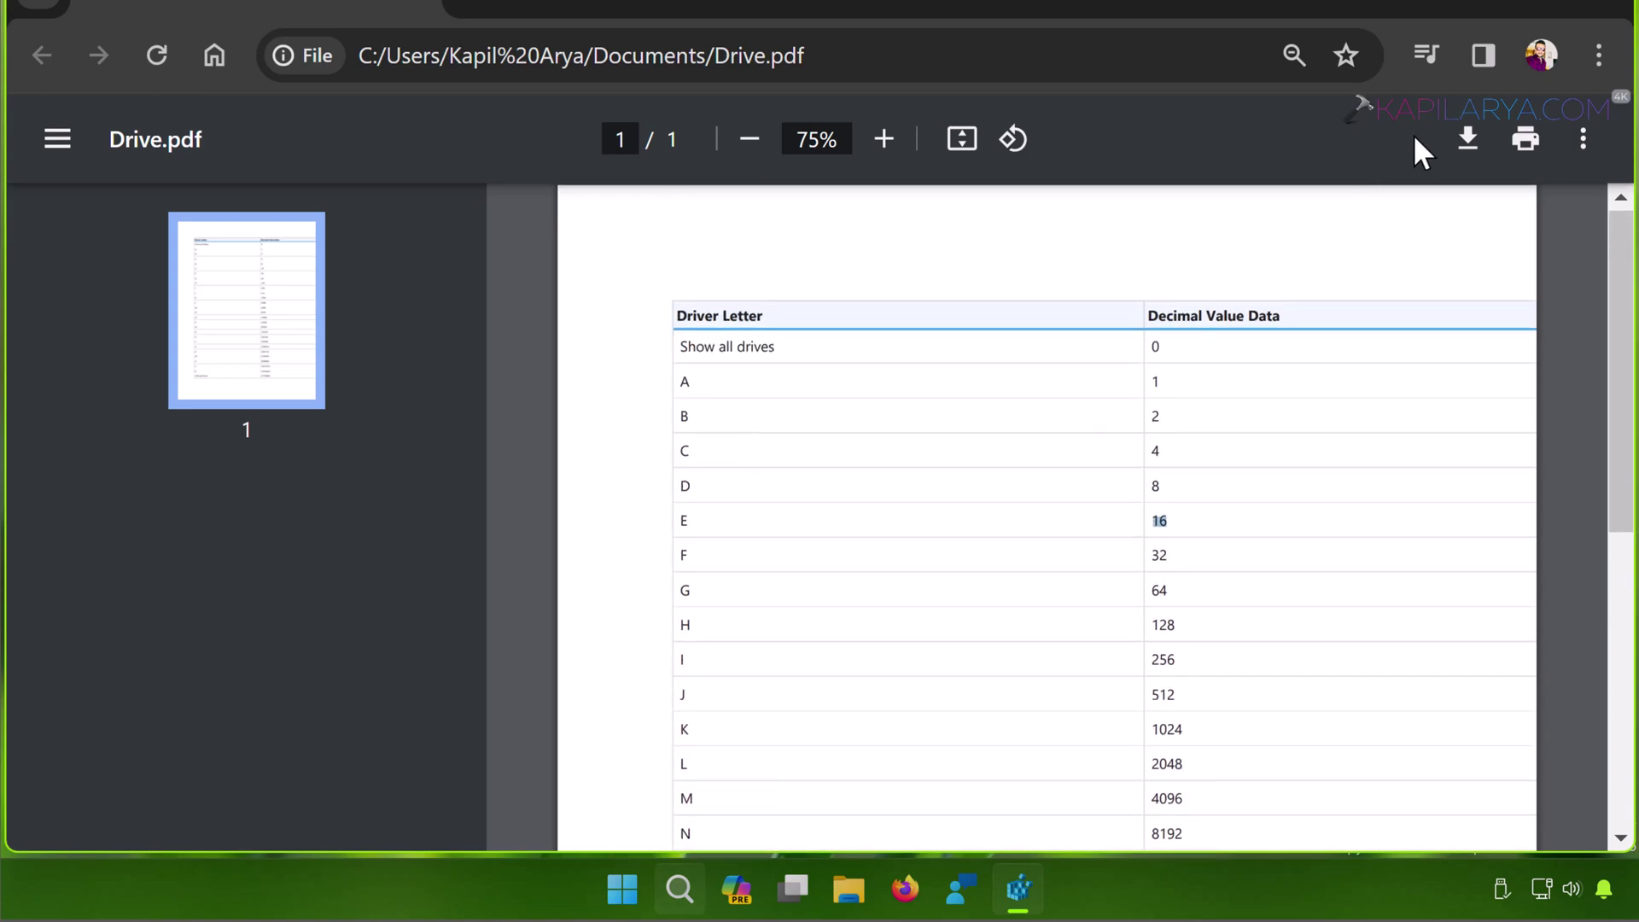
# Step: Back in Registry Editor, enter NoDrives data 16 in Decimal base and save it
pyautogui.click(1448, 12)
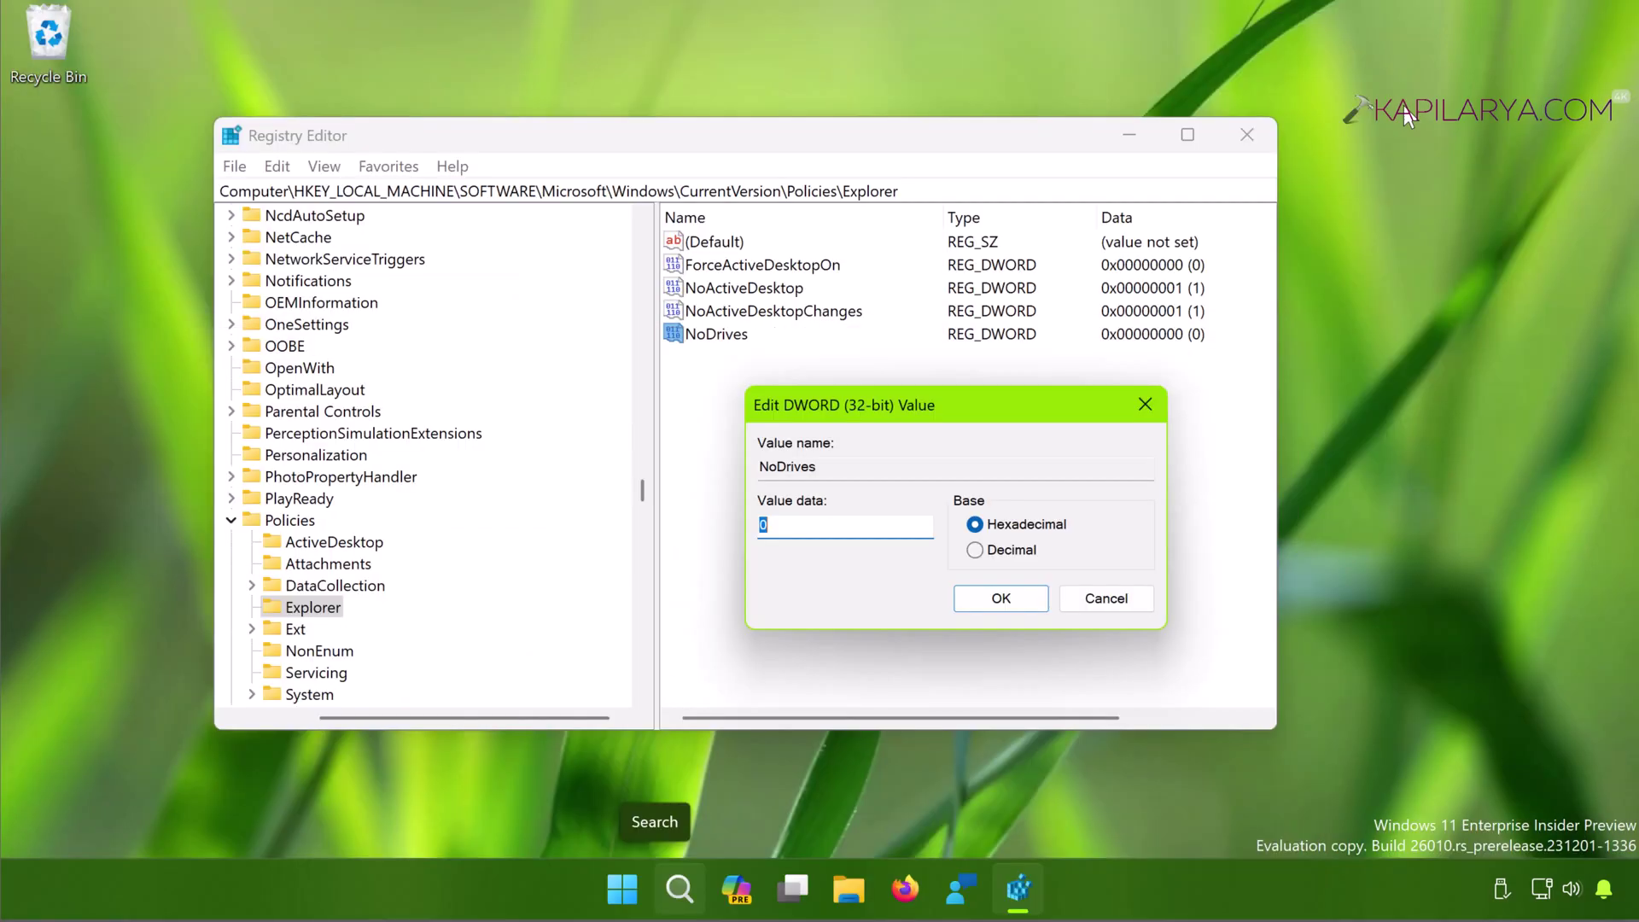
pyautogui.click(823, 522)
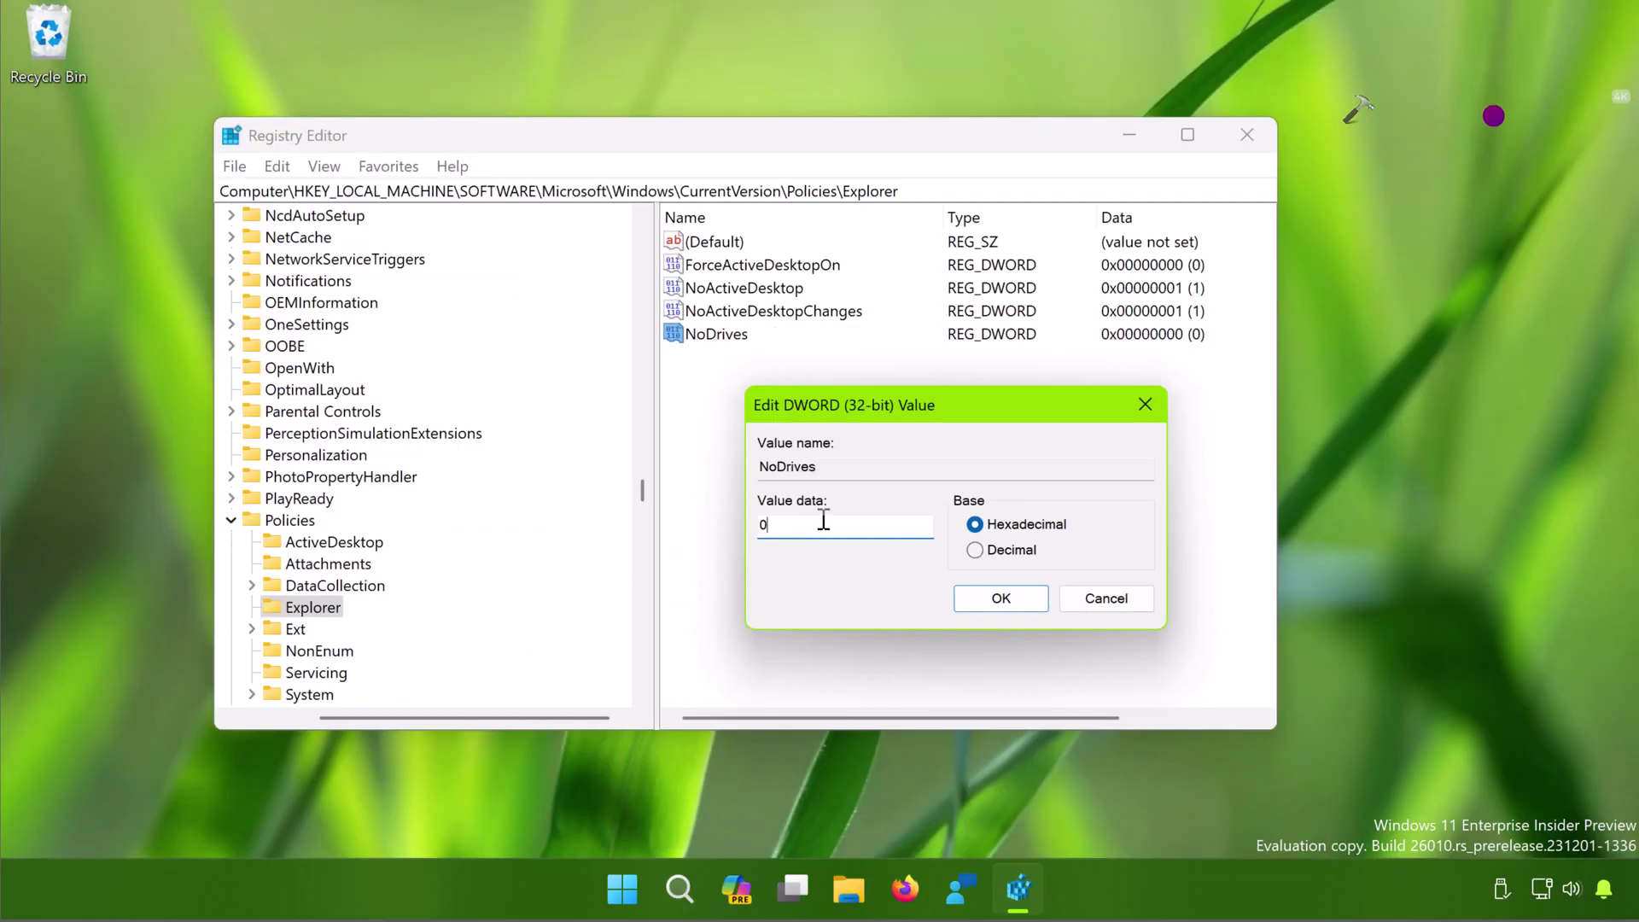
pyautogui.click(975, 549)
pyautogui.moveTo(794, 524); pyautogui.dragTo(756, 529)
pyautogui.write('16')
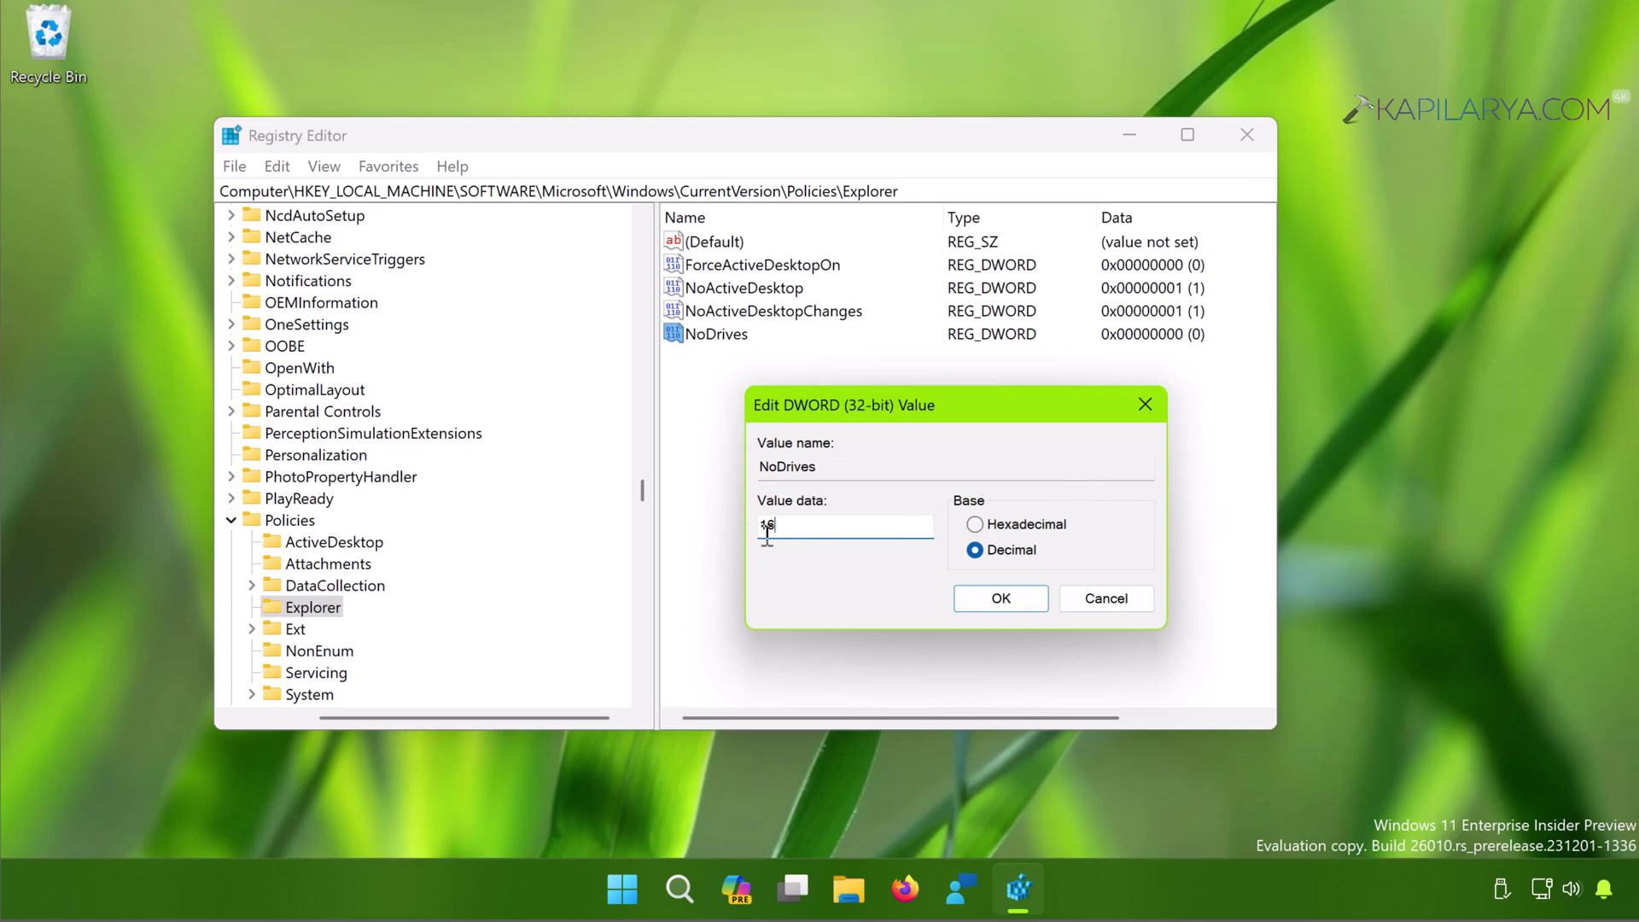
pyautogui.click(986, 598)
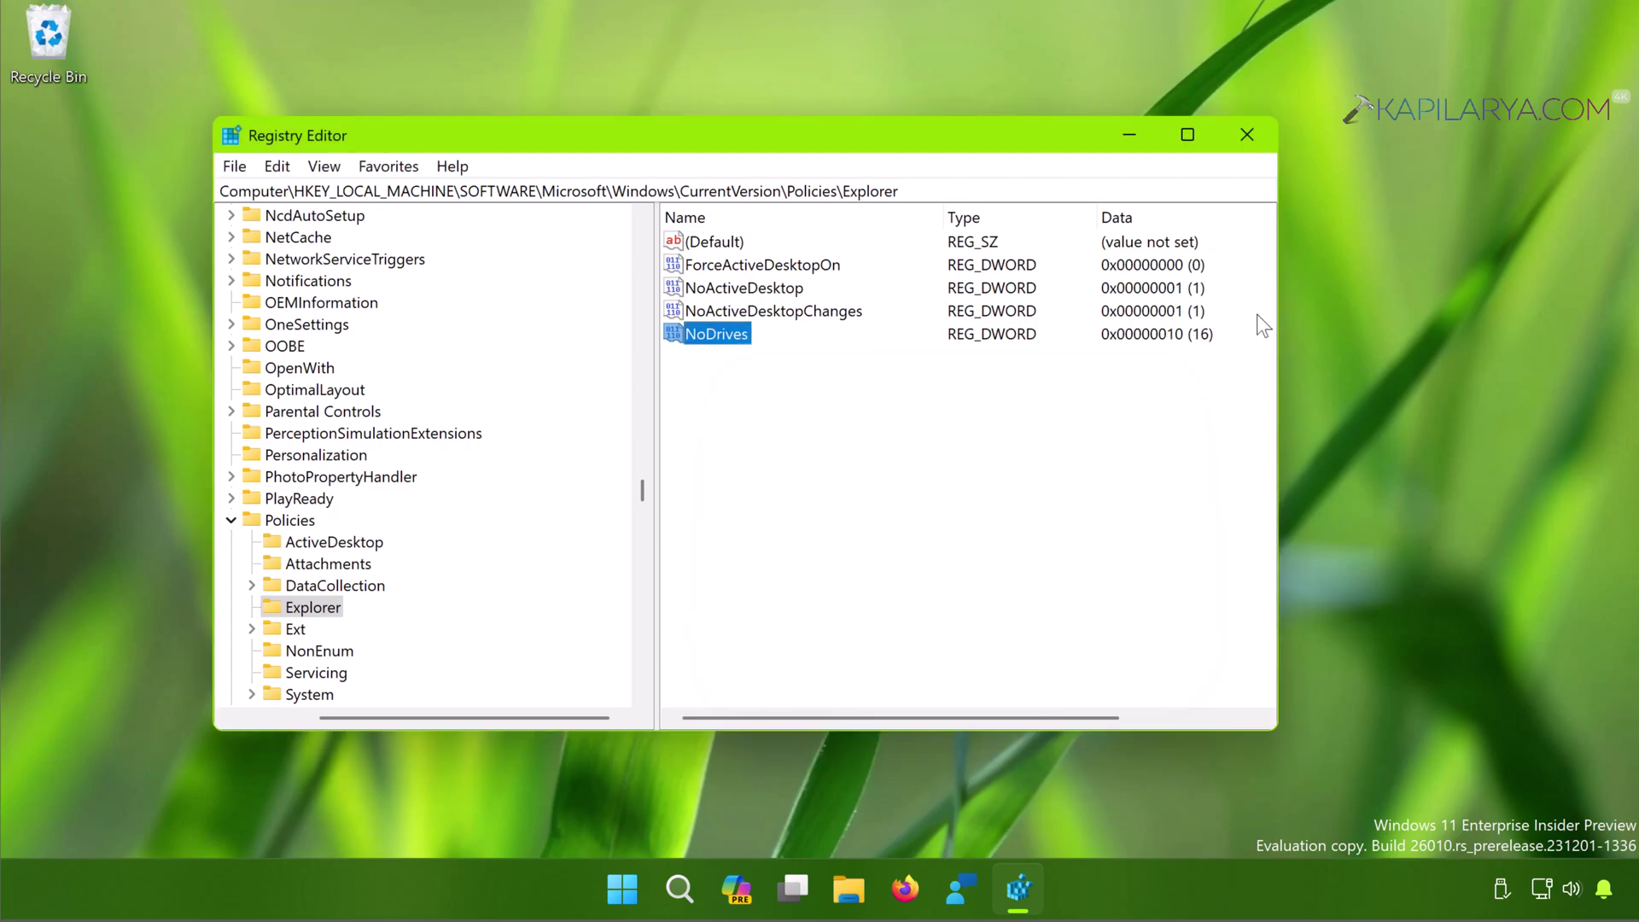
# Step: Close Registry Editor, confirm Files (E:) still shows in File Explorer, then close it
pyautogui.click(1248, 136)
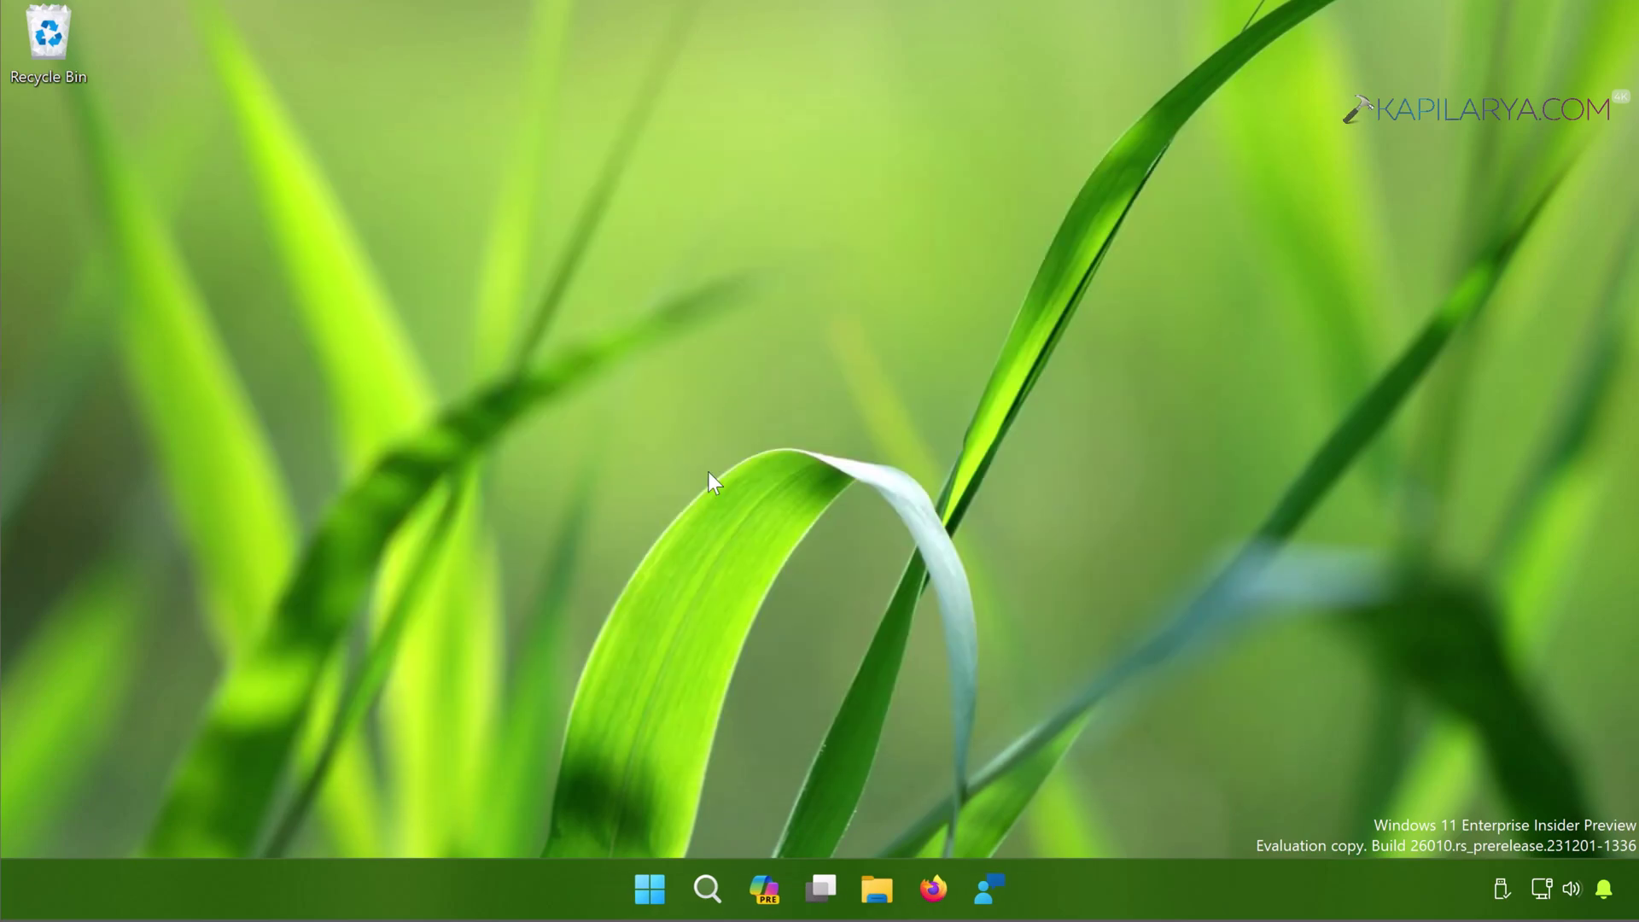
pyautogui.click(876, 887)
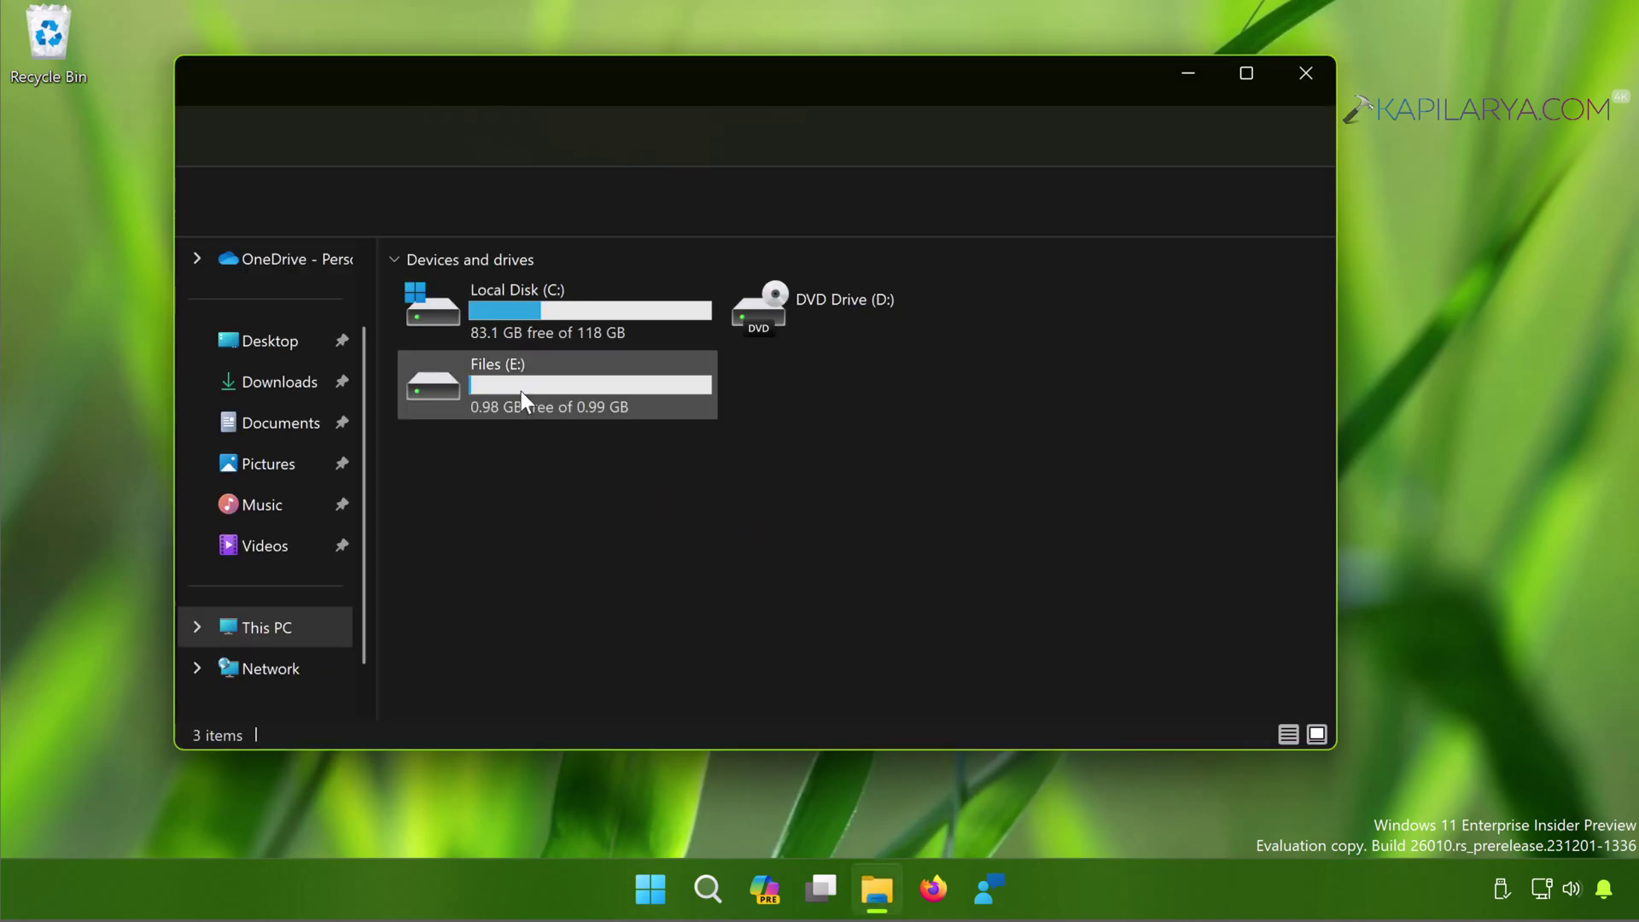
pyautogui.click(522, 390)
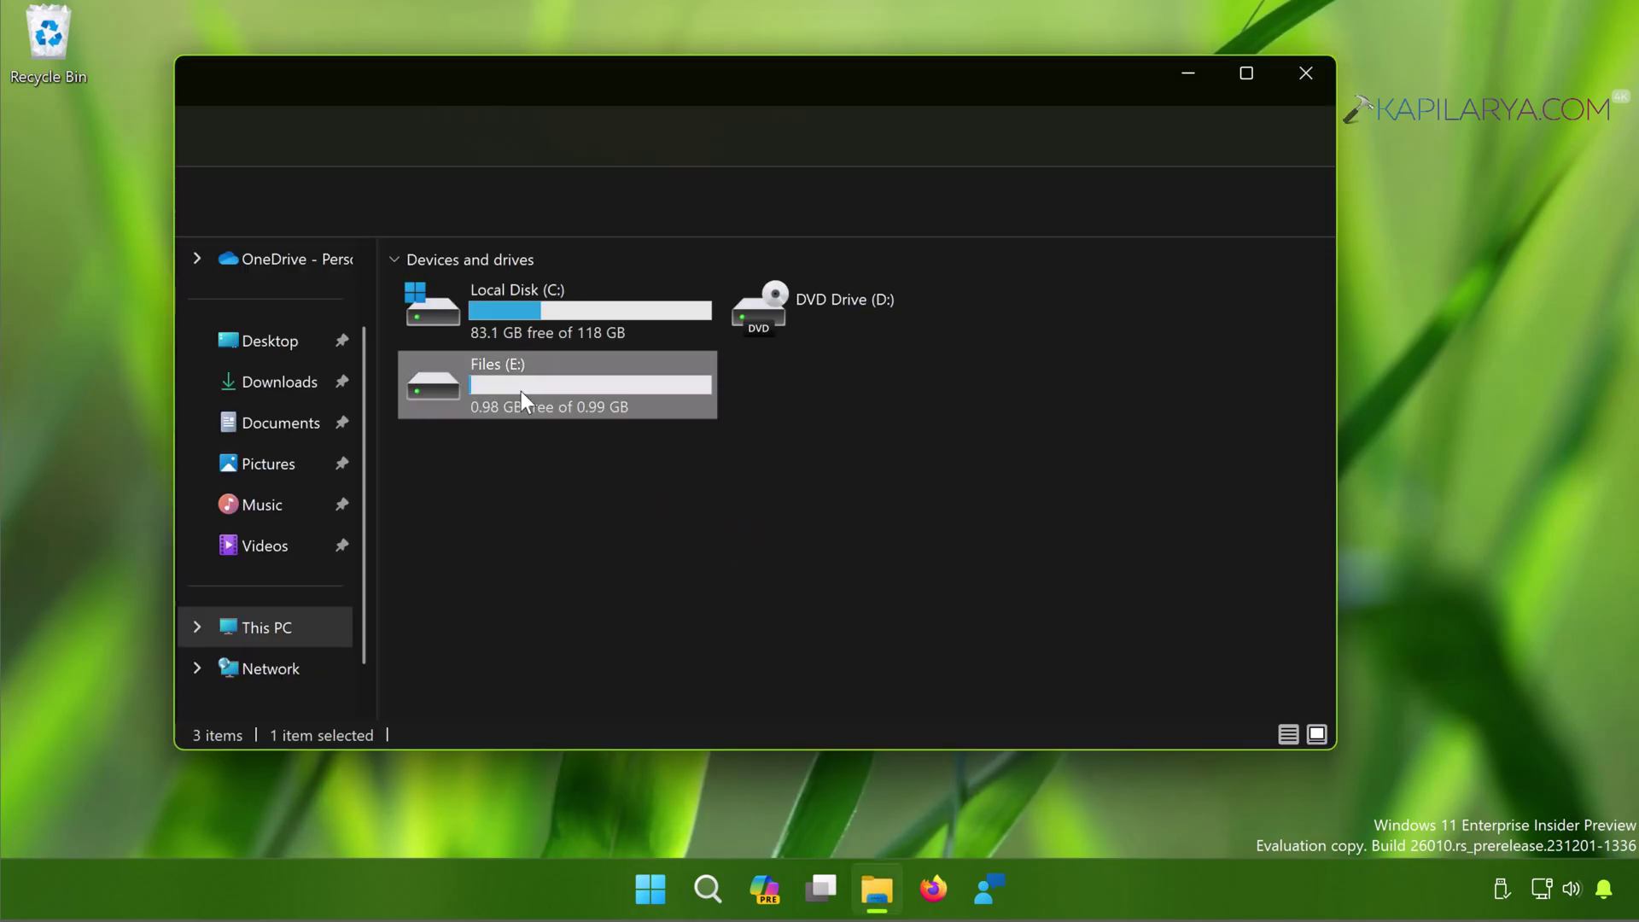
pyautogui.click(1306, 73)
# Step: Sign out from the Start context menu, then reopen File Explorer after signing back in
pyautogui.rightClick(664, 885)
pyautogui.moveTo(628, 777)
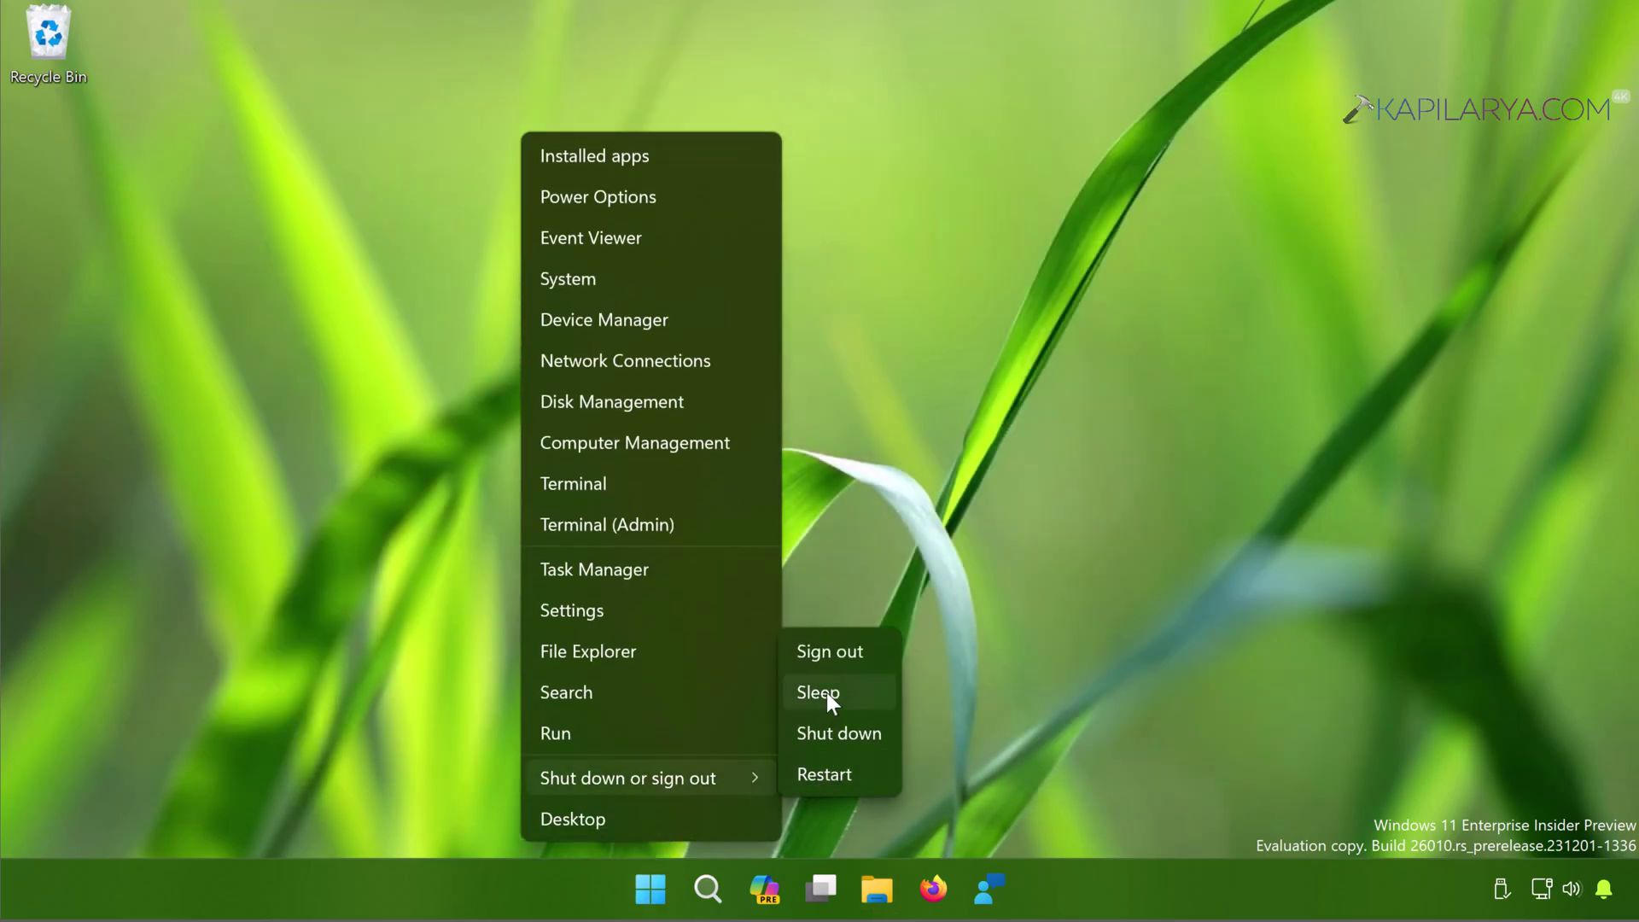
pyautogui.click(838, 655)
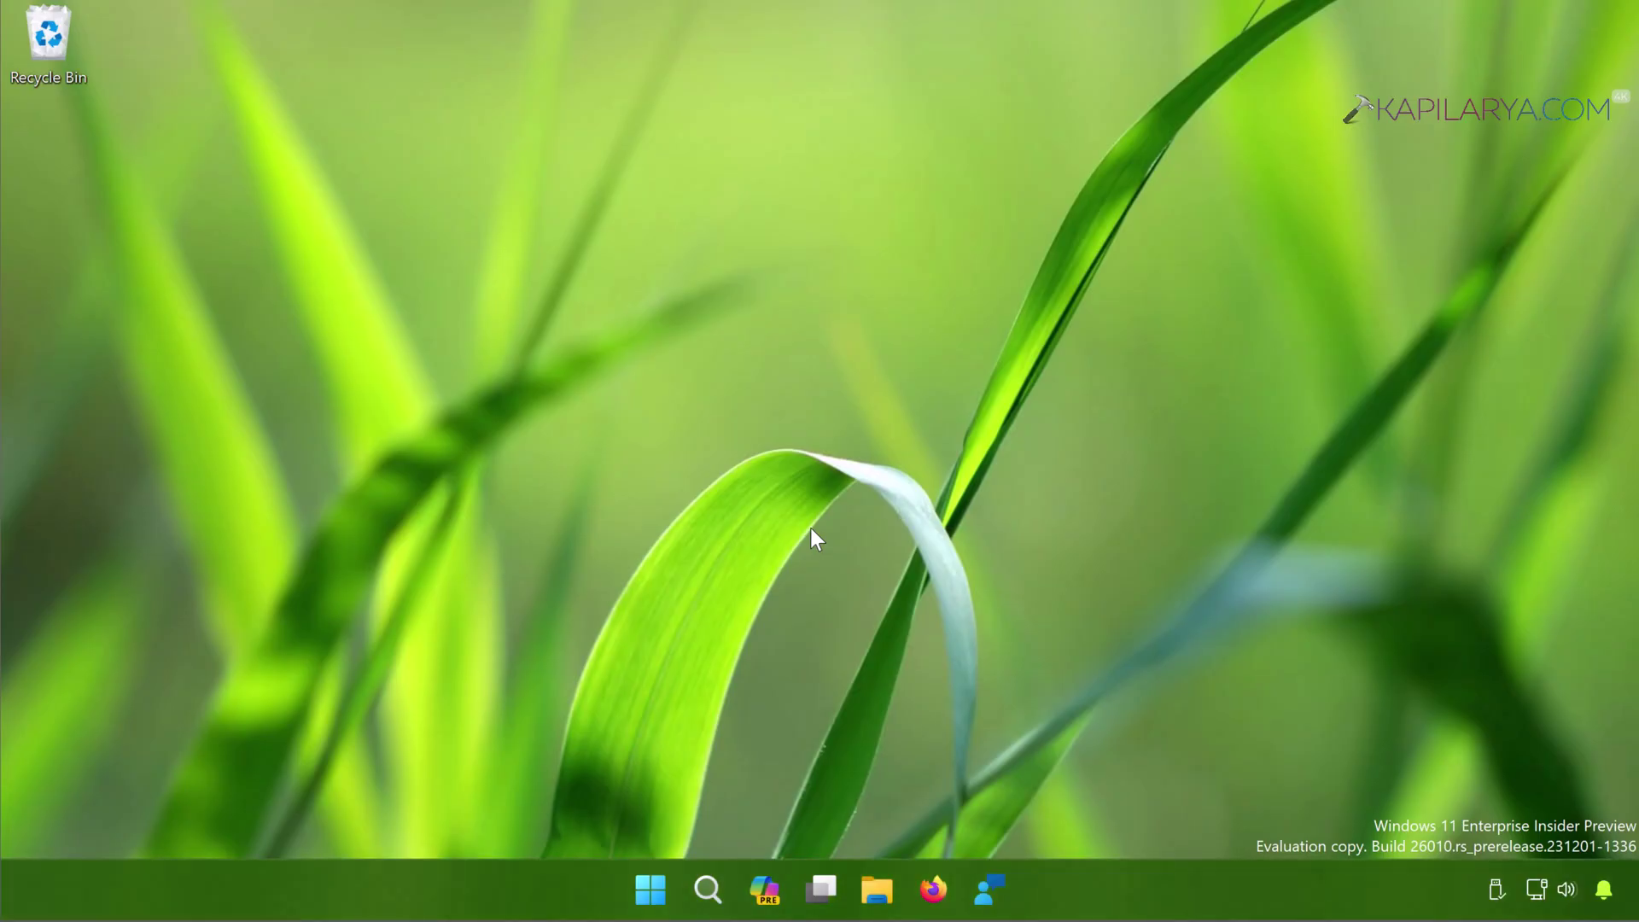
pyautogui.click(876, 889)
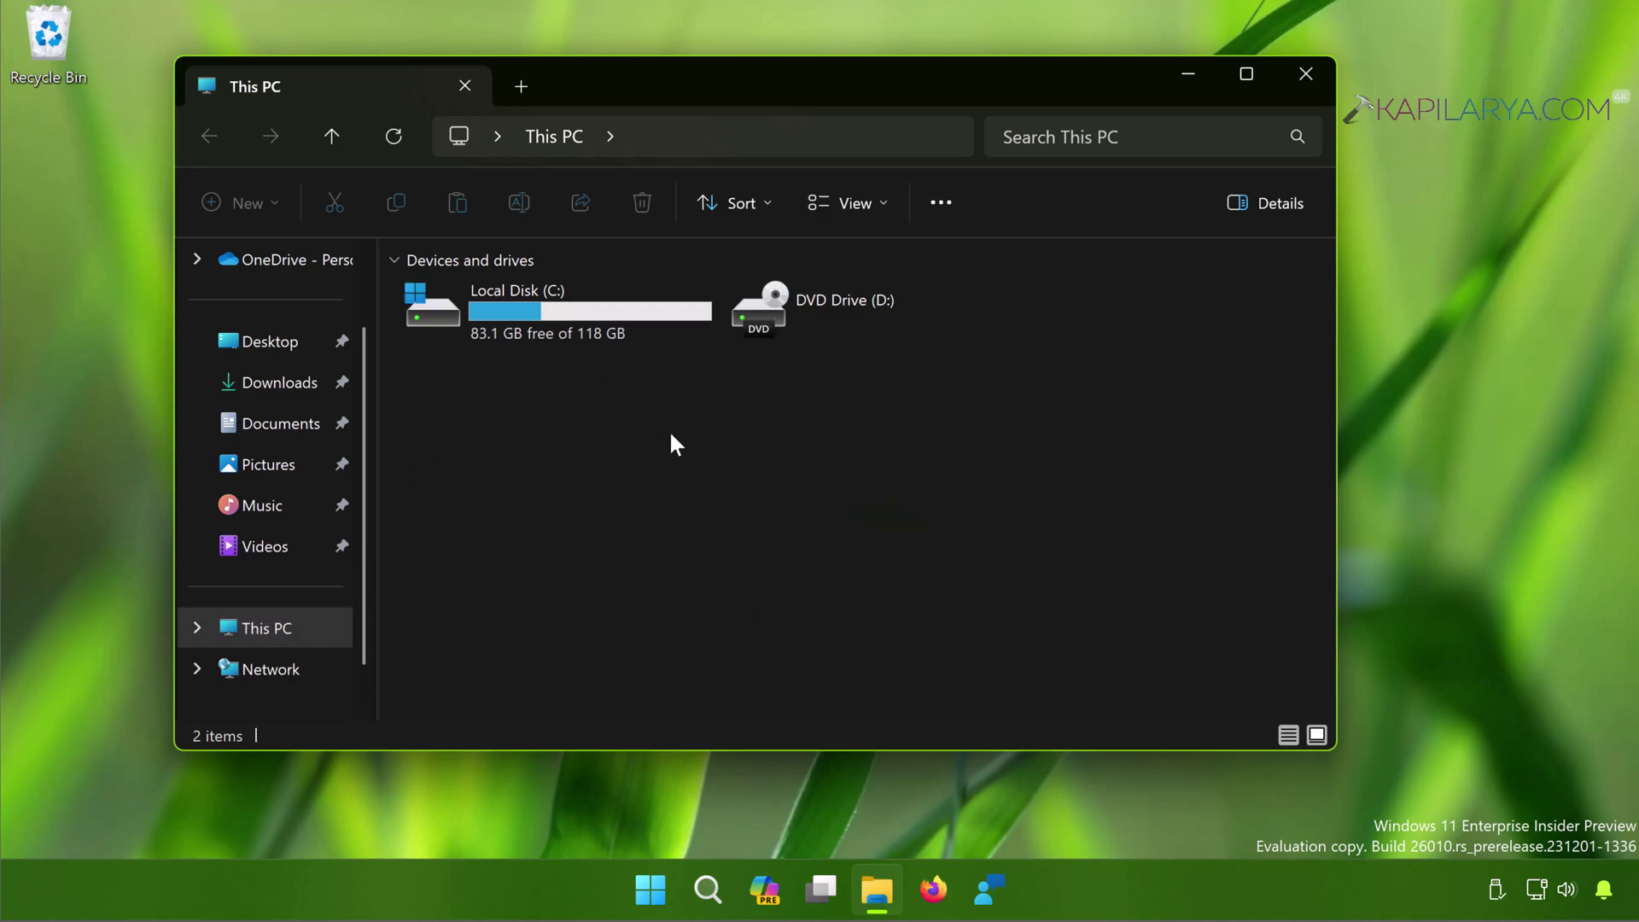
# Step: Select Files (E:) in Disk Management and compare against File Explorer's drive list
pyautogui.click(1185, 79)
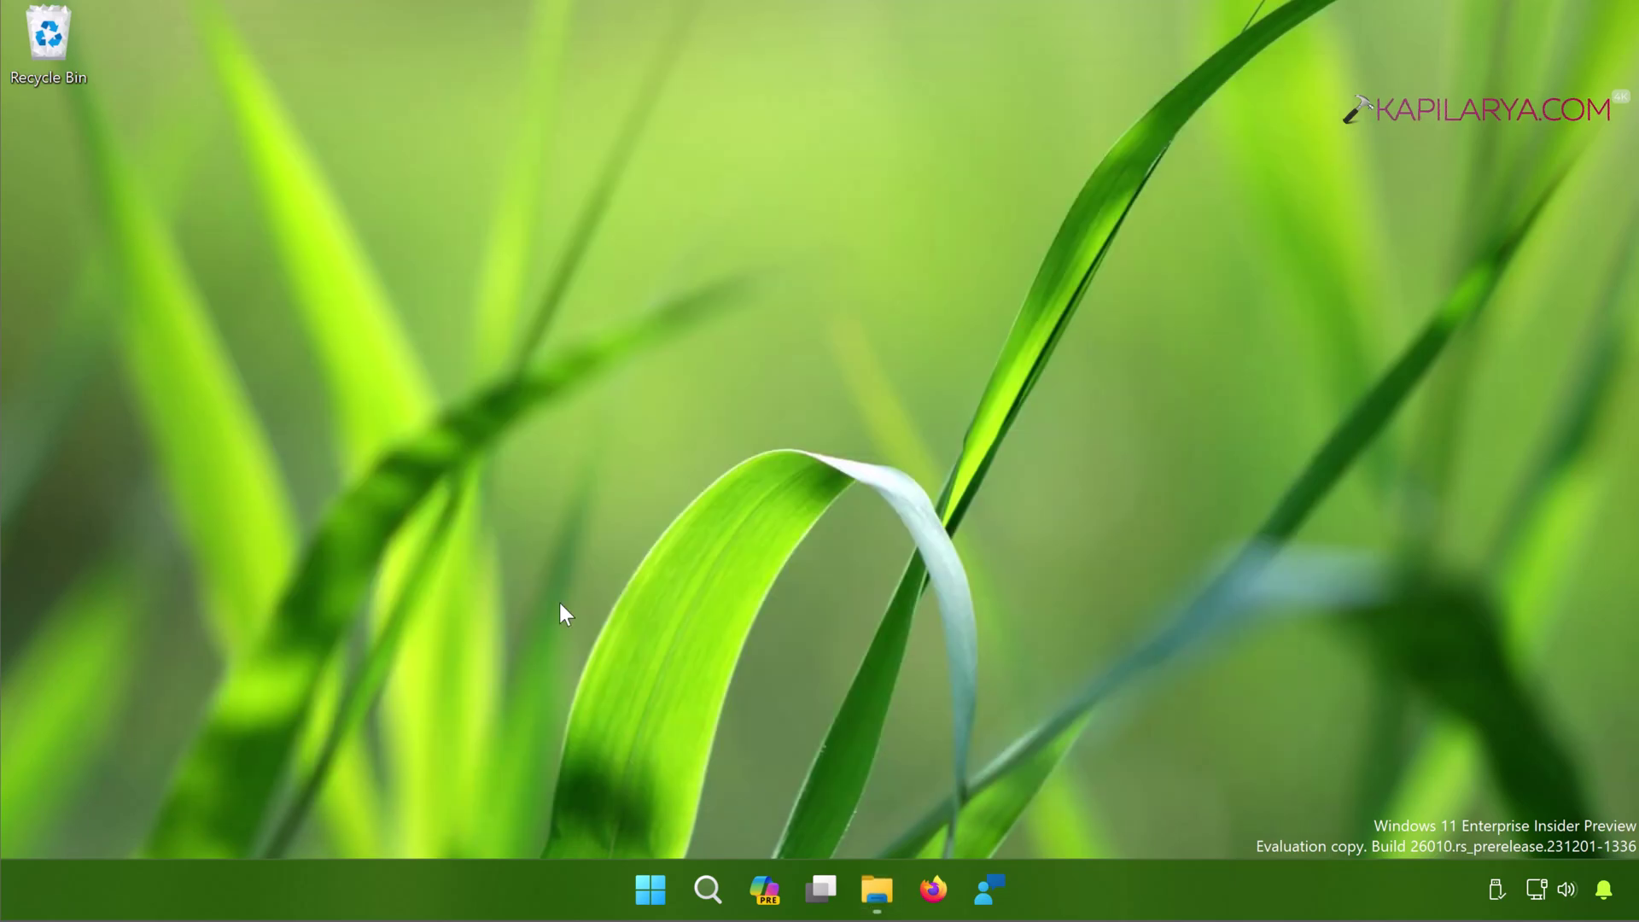
pyautogui.rightClick(654, 896)
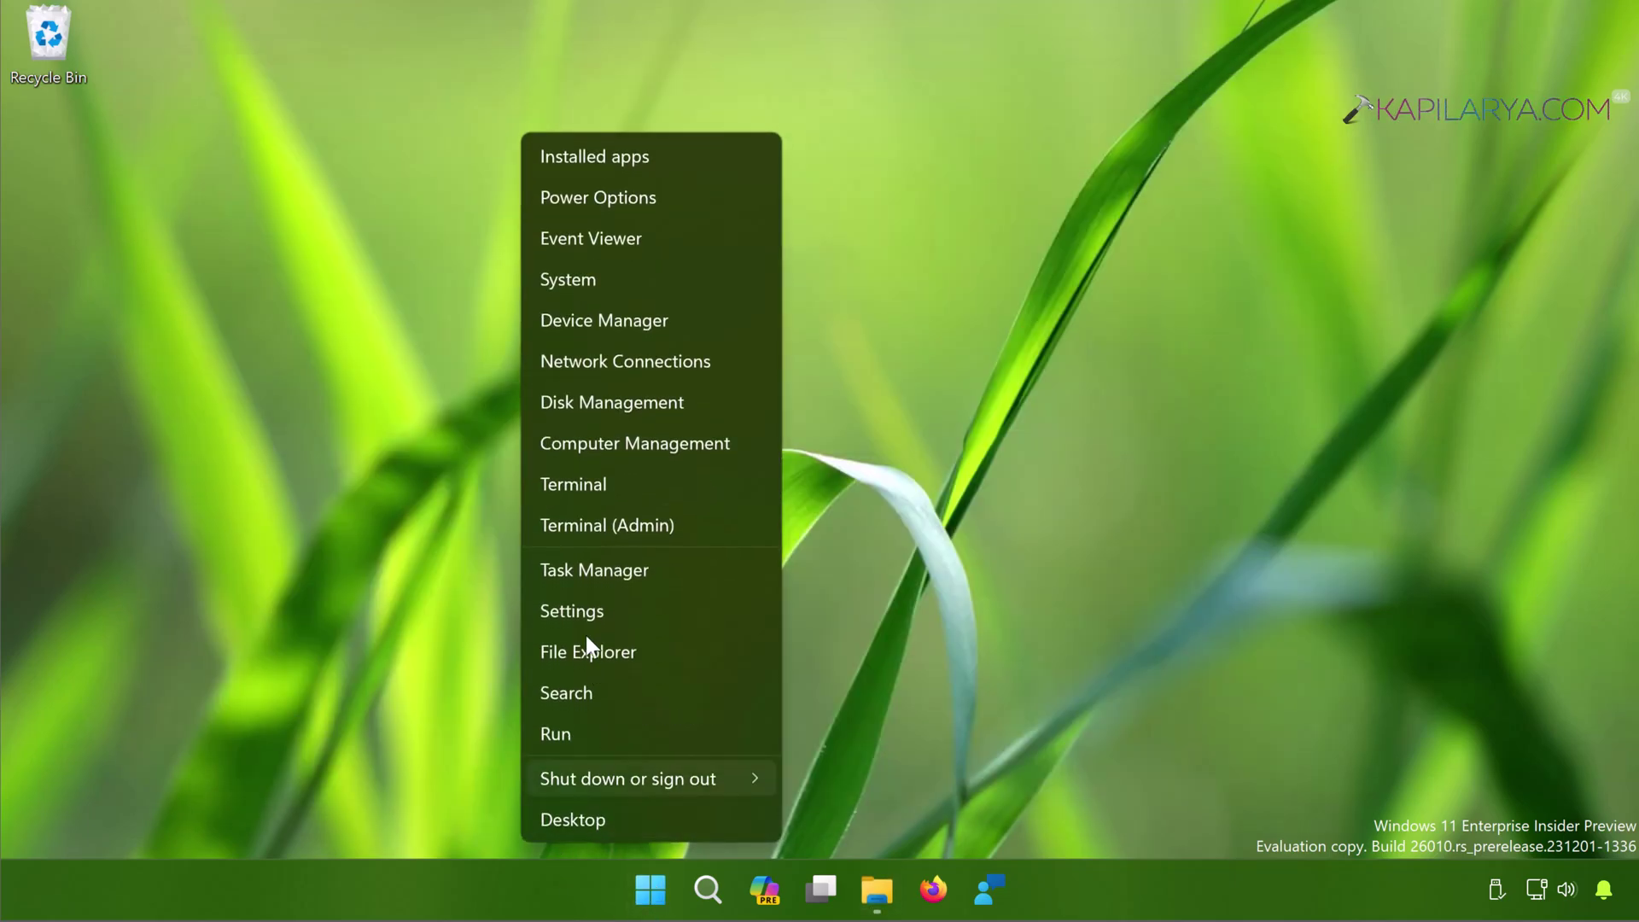
pyautogui.click(587, 413)
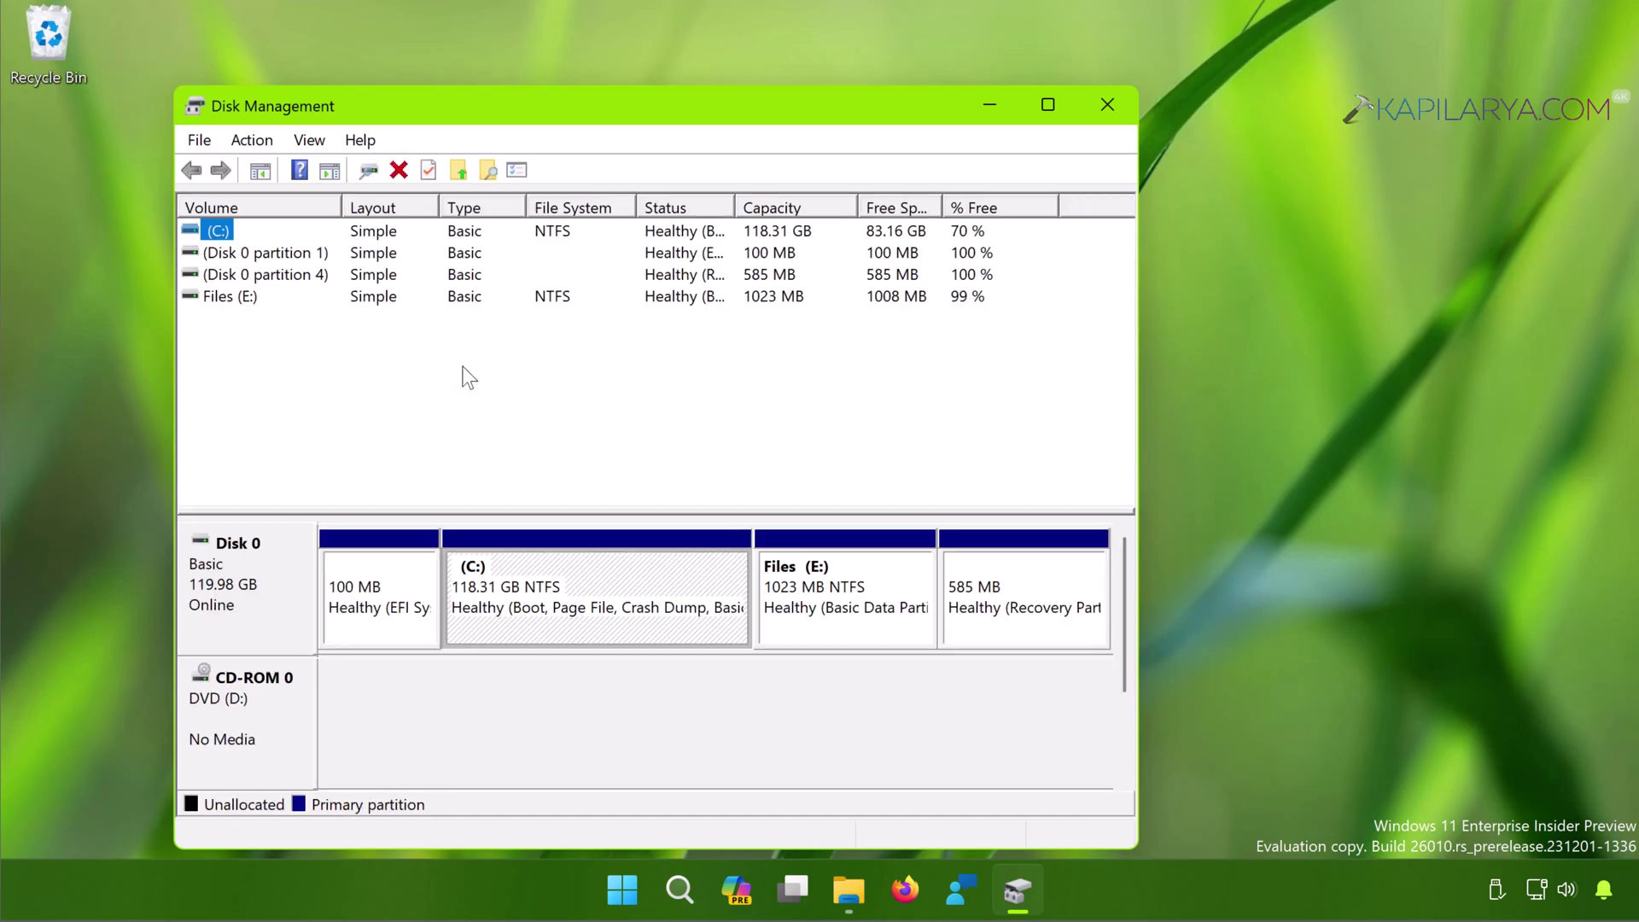
pyautogui.click(232, 299)
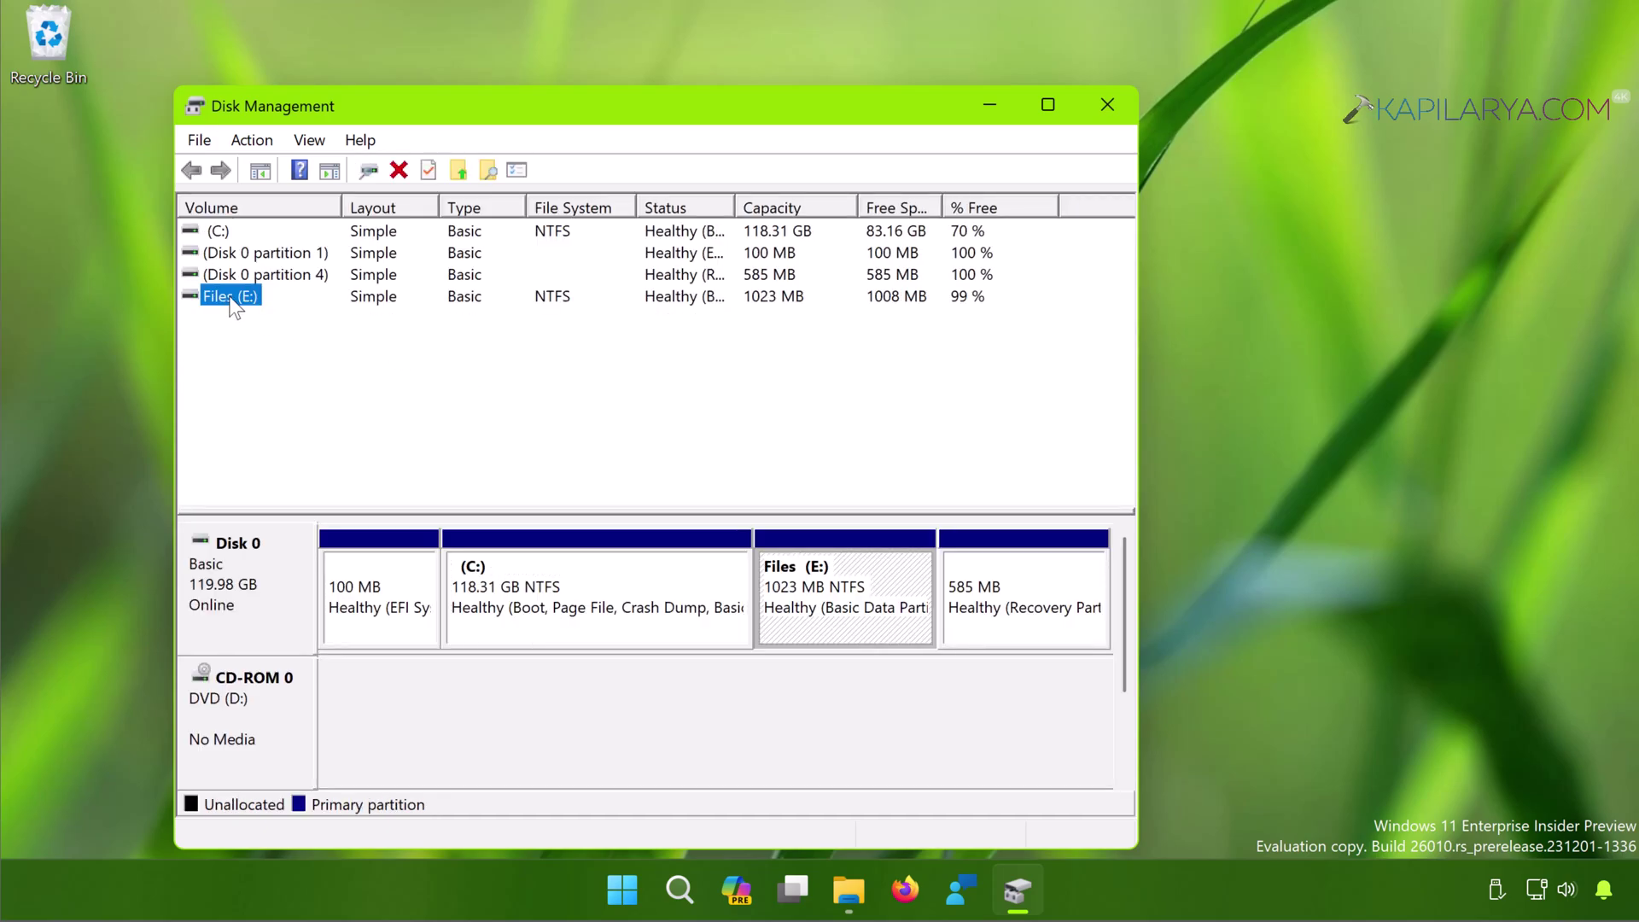
pyautogui.click(847, 888)
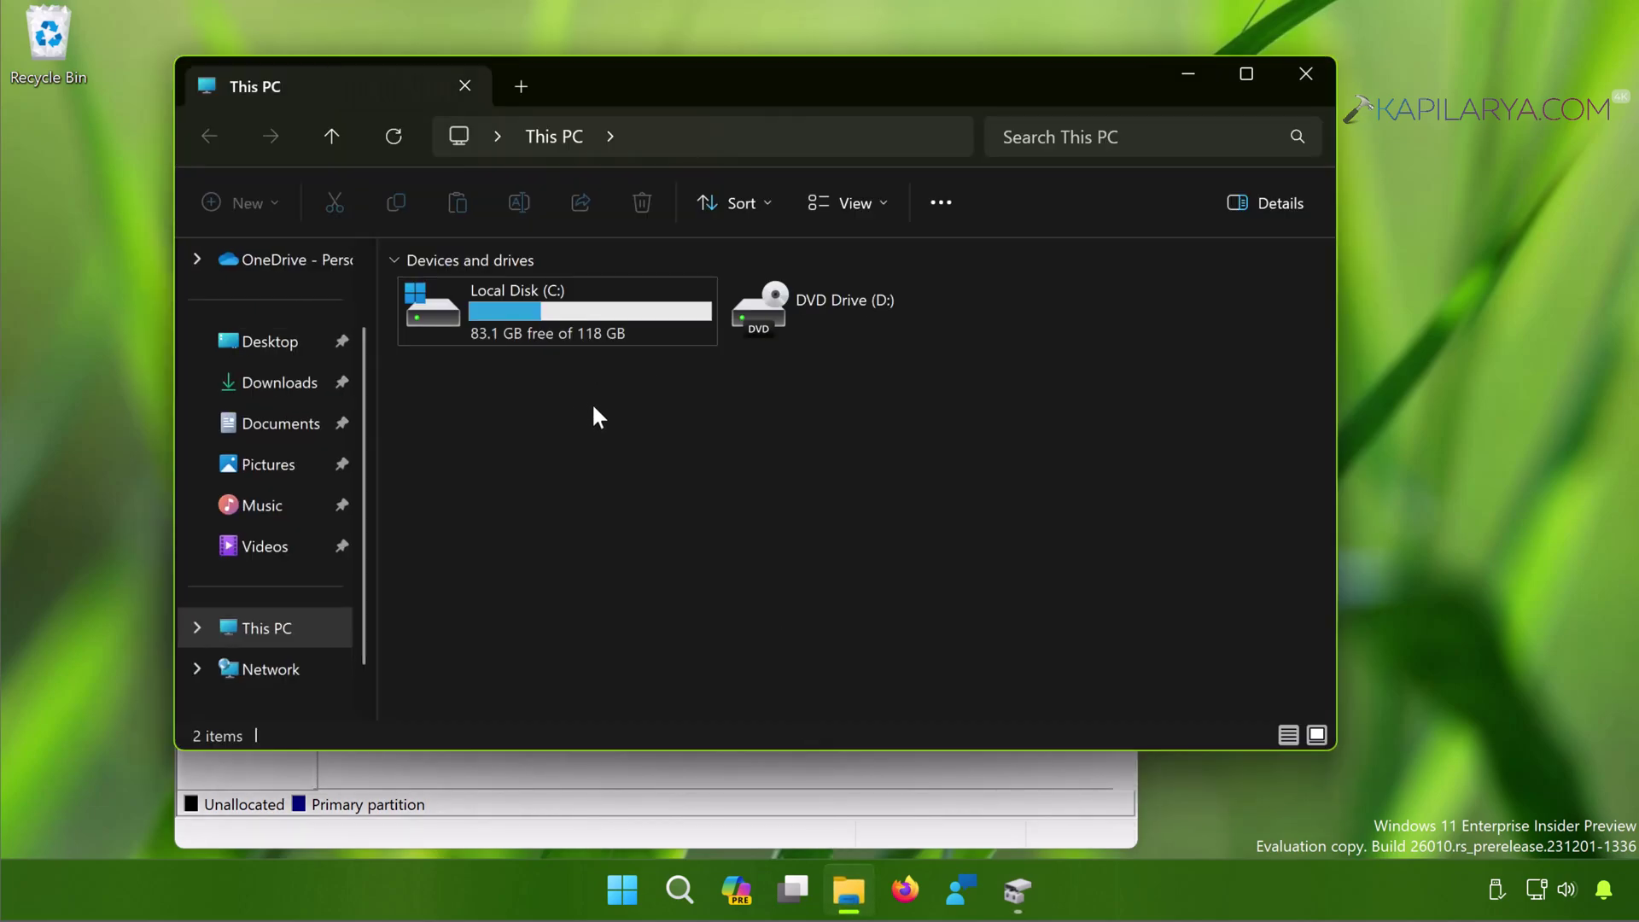
pyautogui.click(1308, 80)
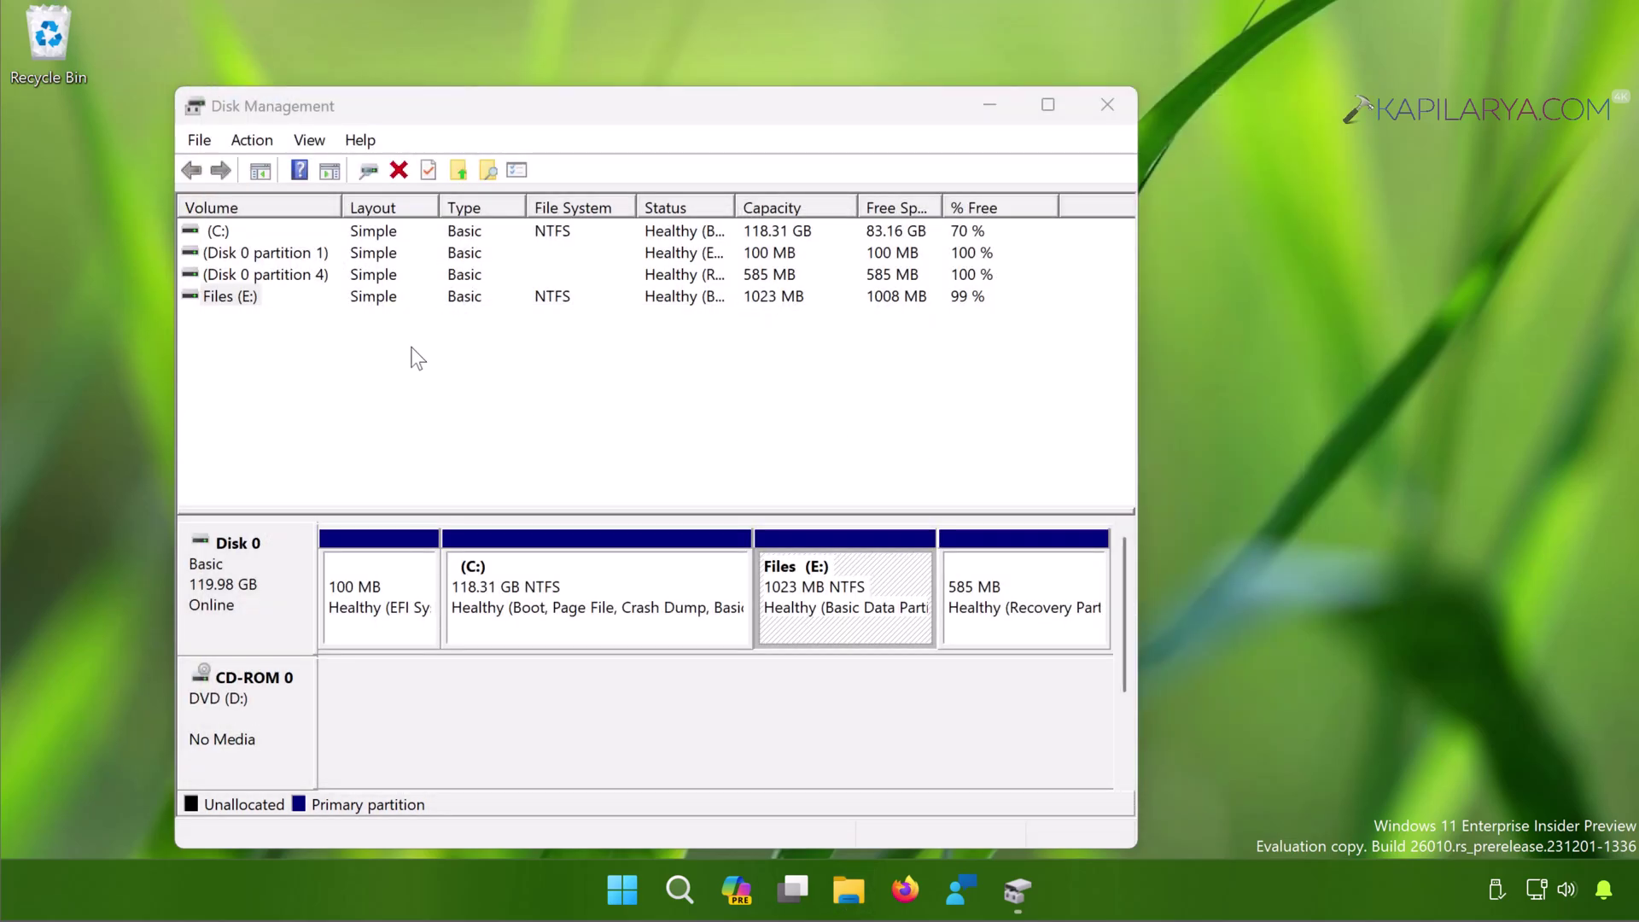
# Step: Close Disk Management and relaunch regedit from Run, approving UAC, at Policies\Explorer
pyautogui.click(484, 379)
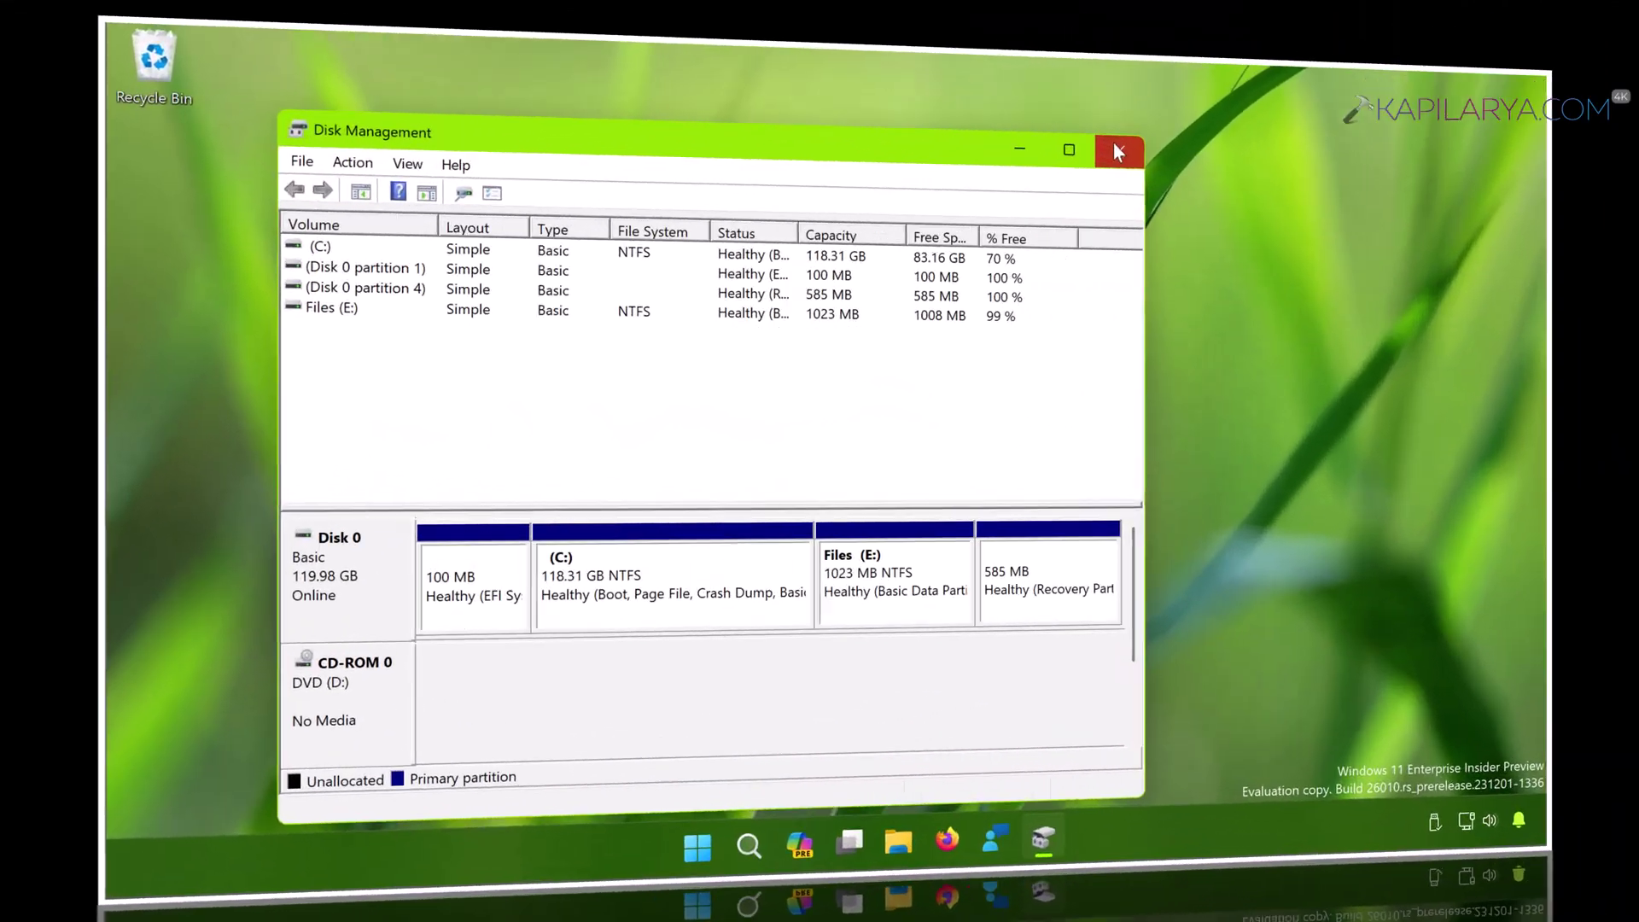
pyautogui.click(1118, 153)
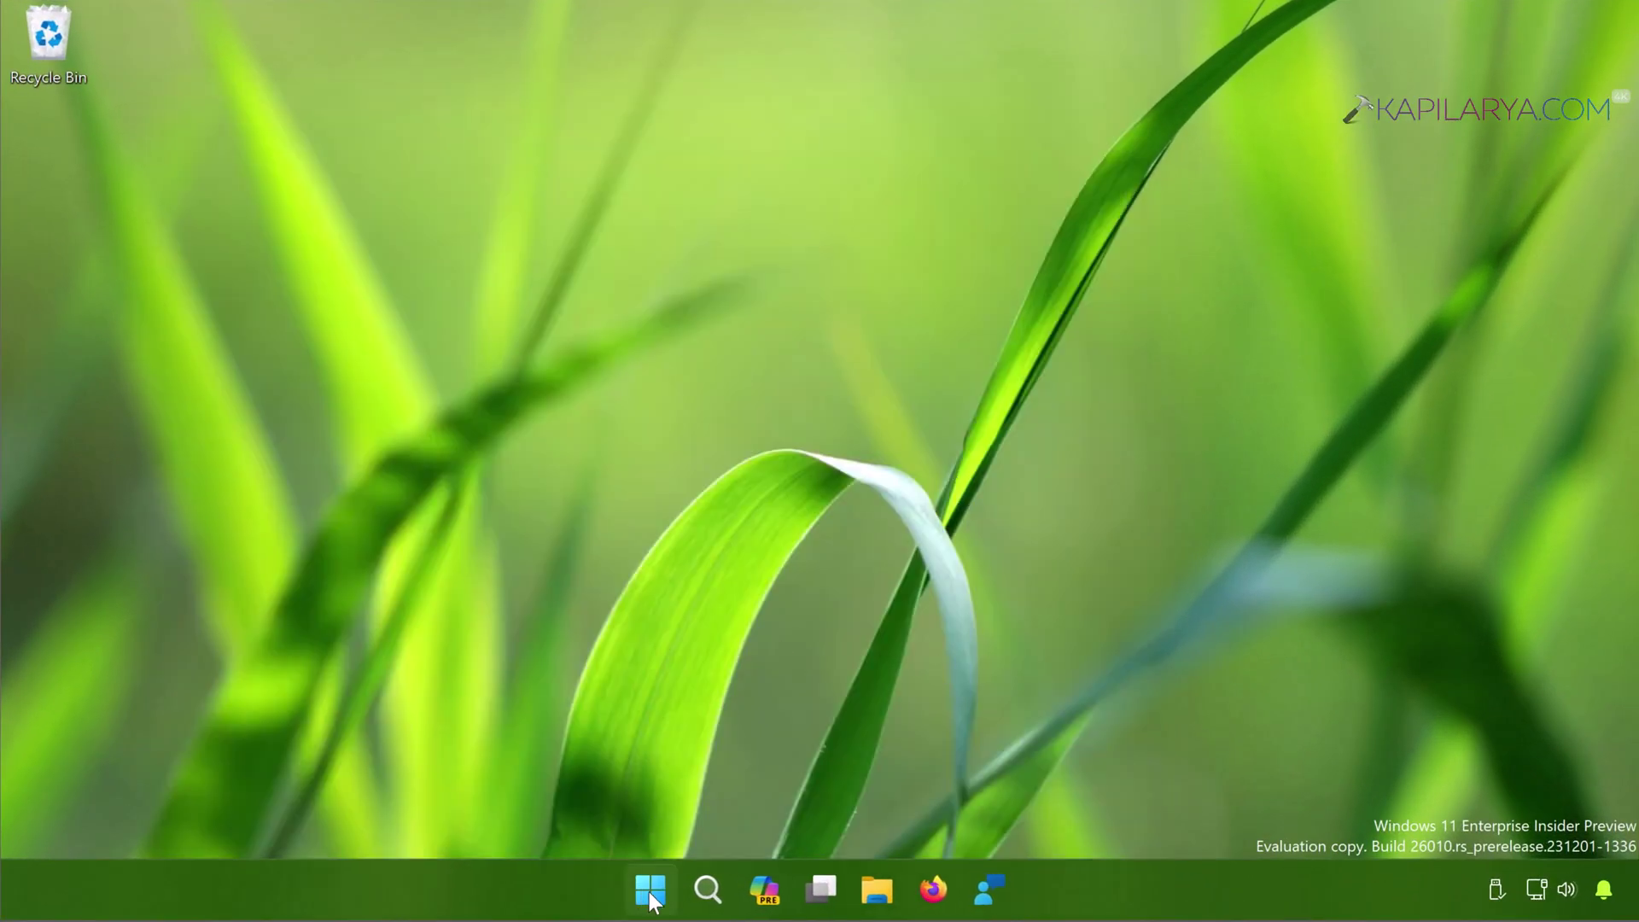
pyautogui.rightClick(649, 892)
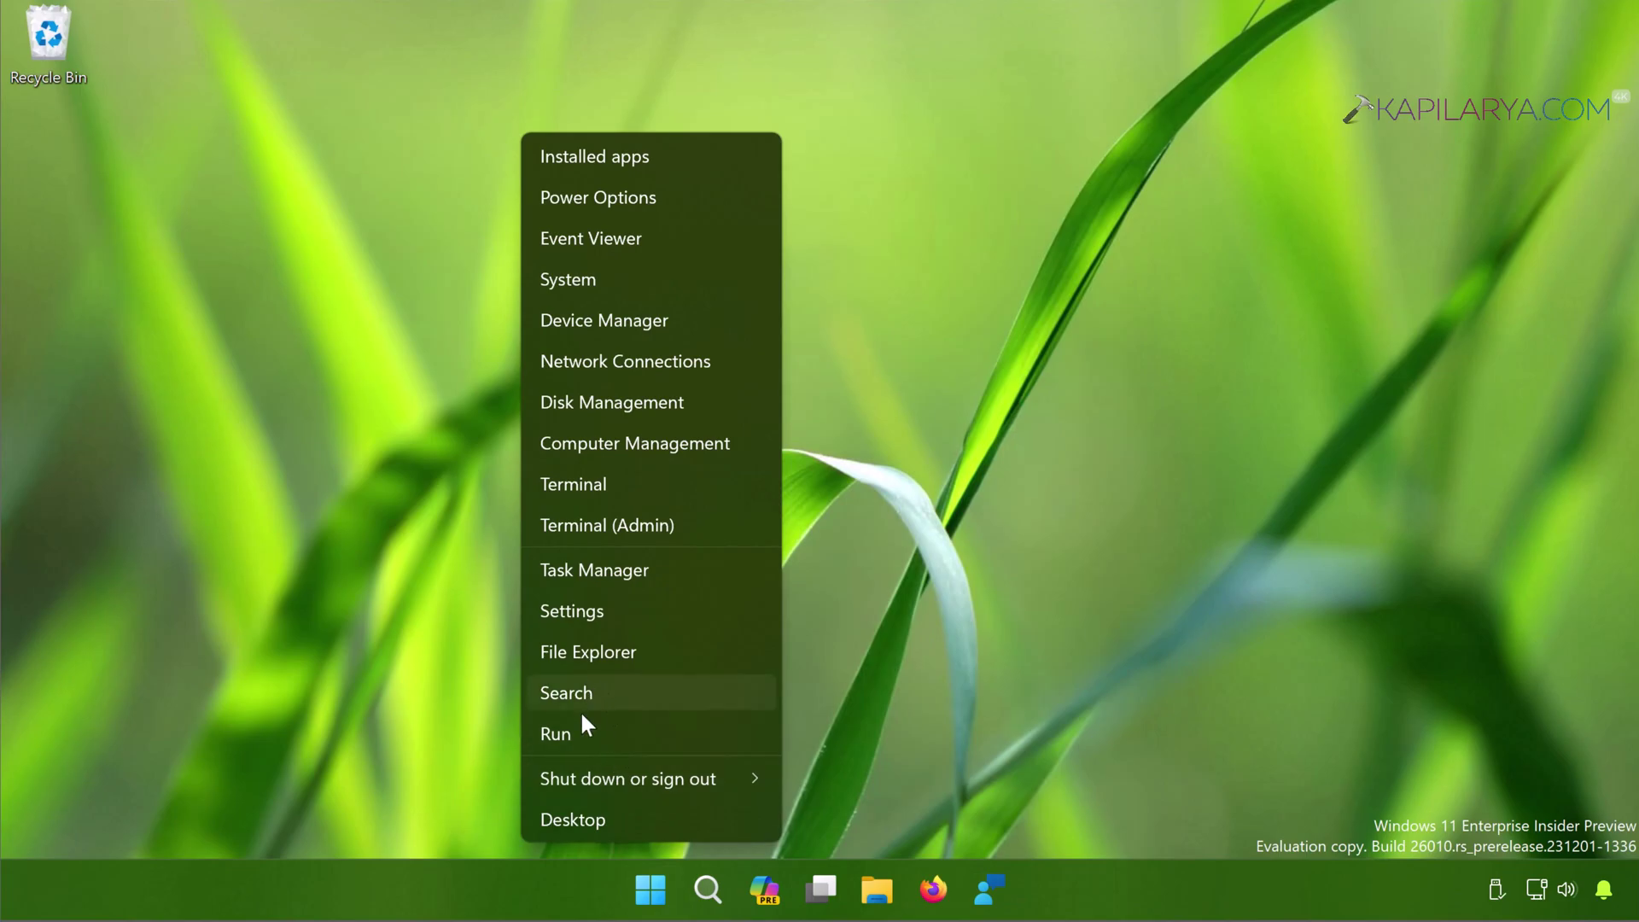
pyautogui.click(579, 733)
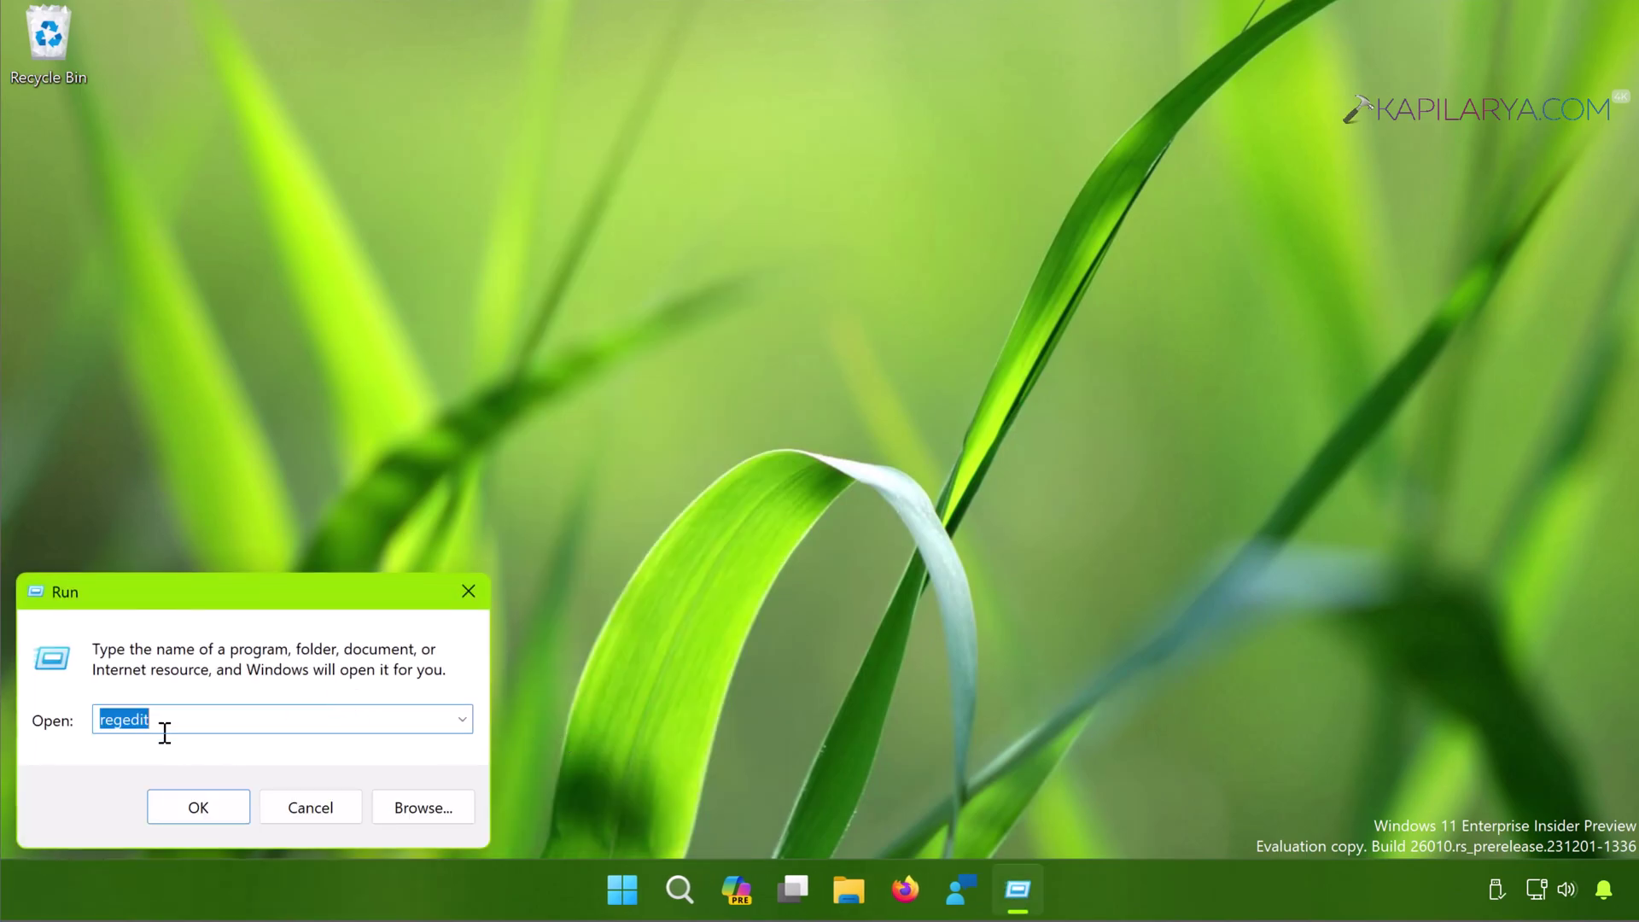
pyautogui.click(197, 807)
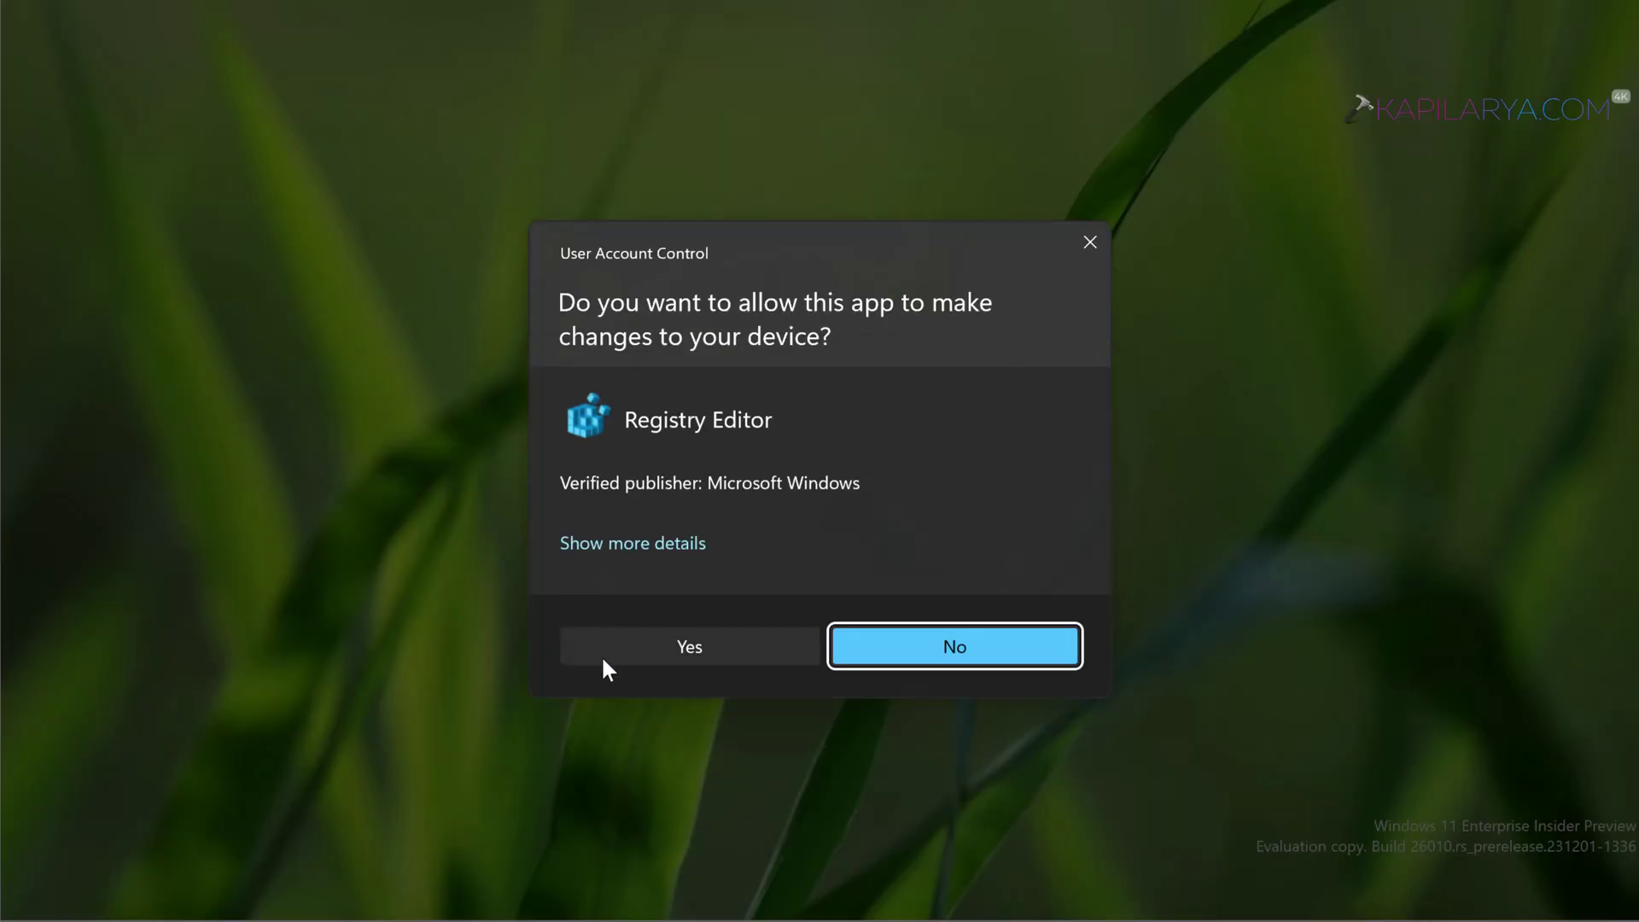
pyautogui.click(605, 663)
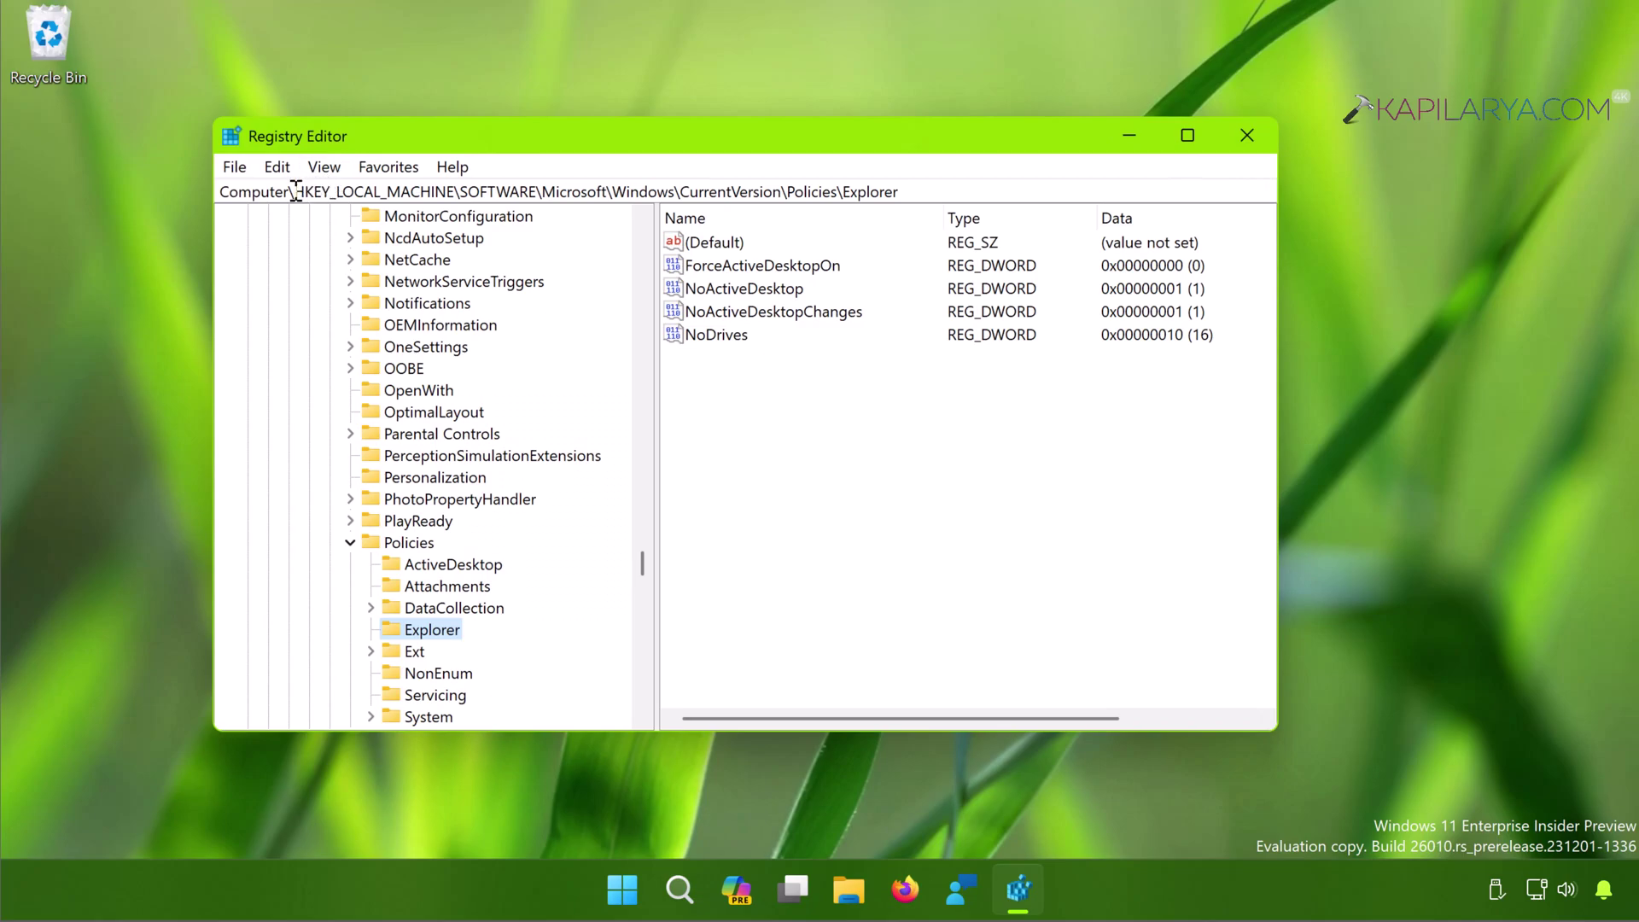
pyautogui.moveTo(296, 191); pyautogui.dragTo(922, 193)
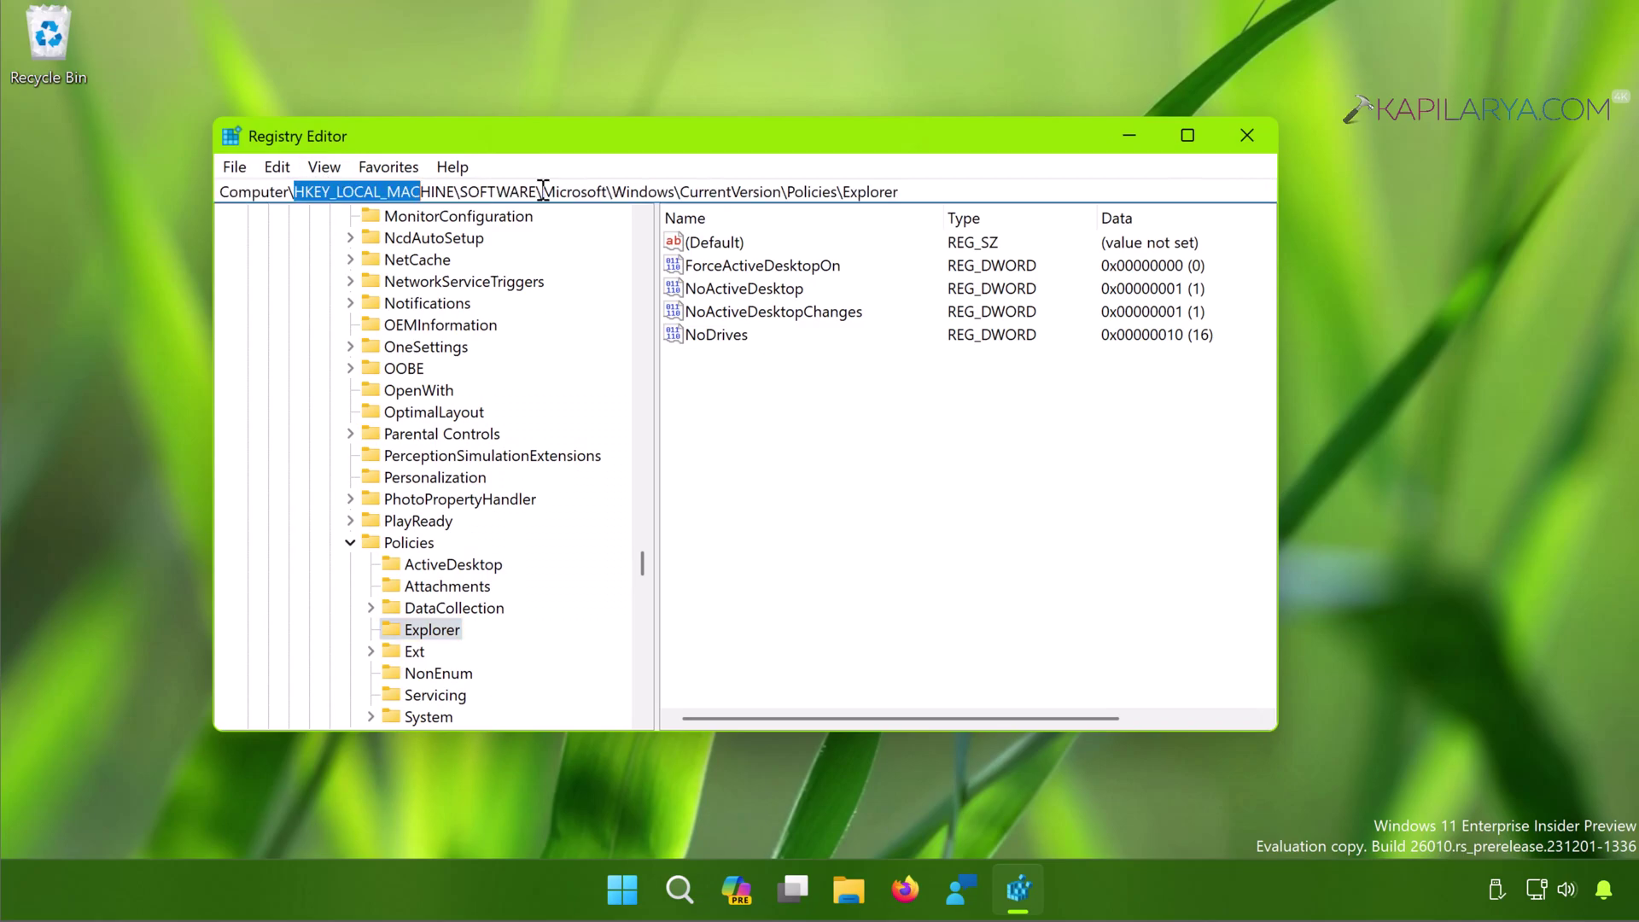
# Step: Reset the NoDrives value data to 0
pyautogui.click(715, 336)
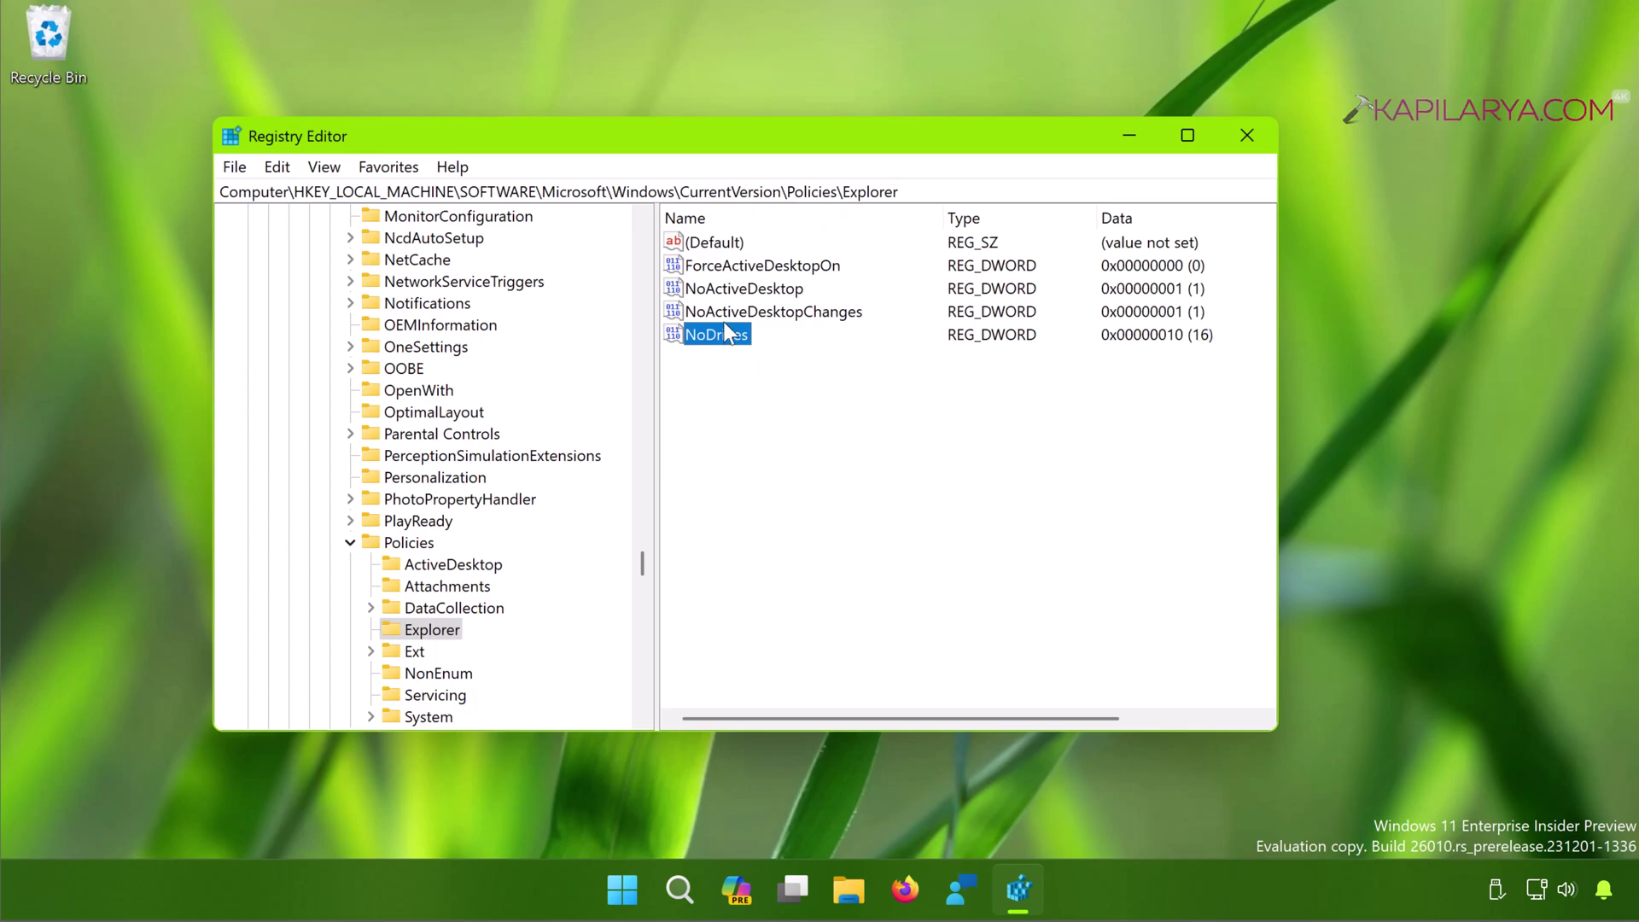
pyautogui.doubleClick(723, 324)
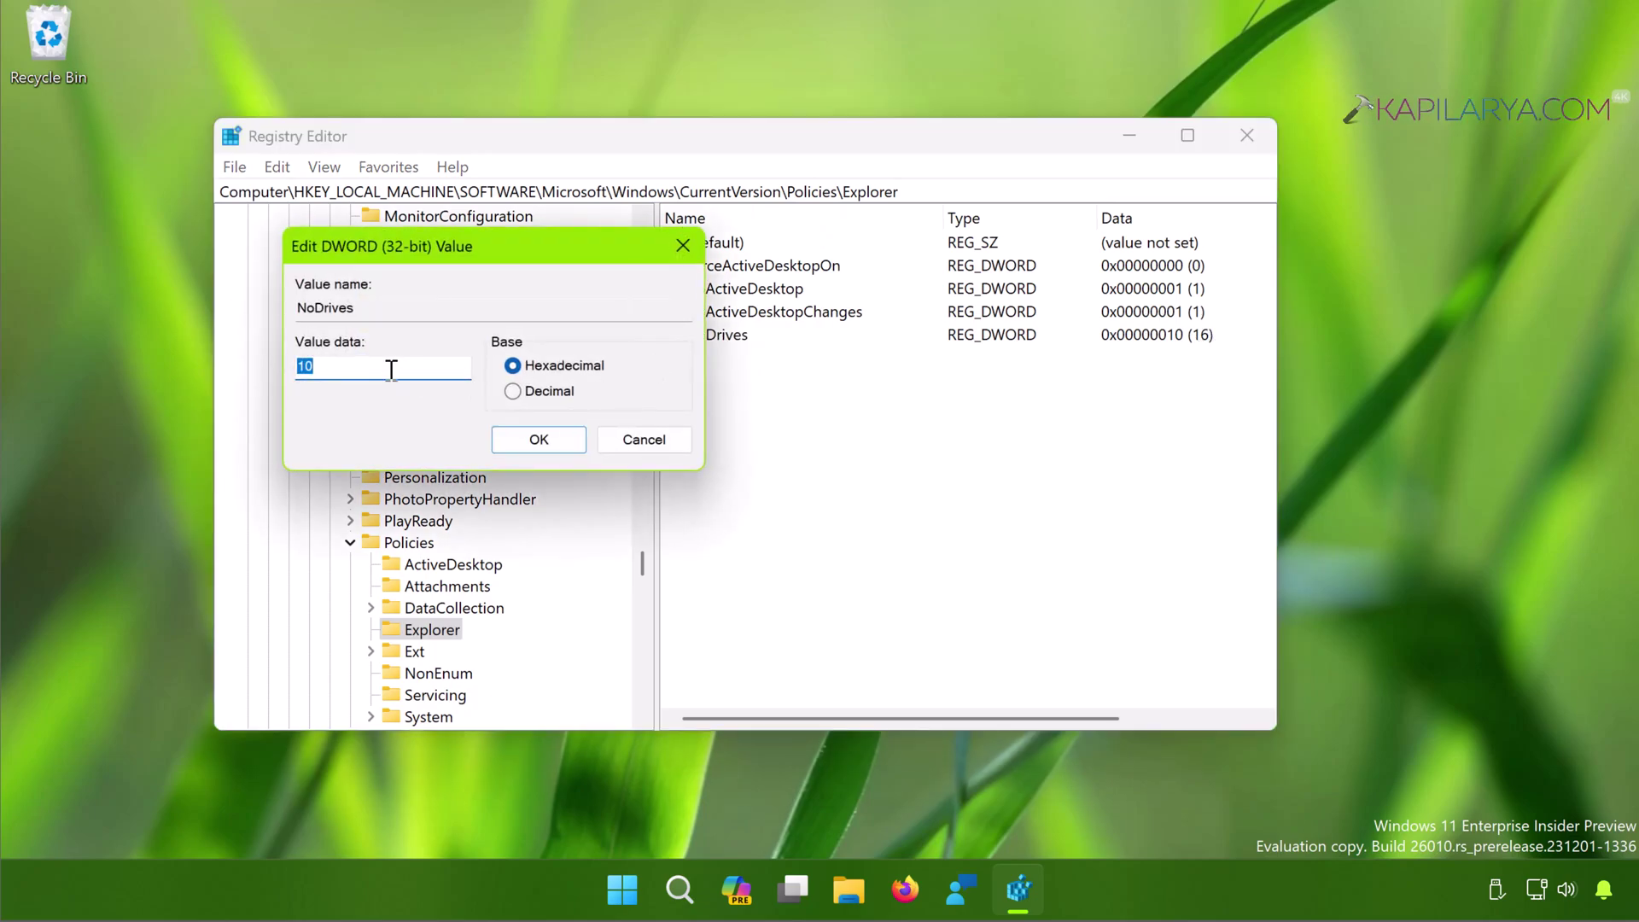
pyautogui.write('0')
pyautogui.click(513, 436)
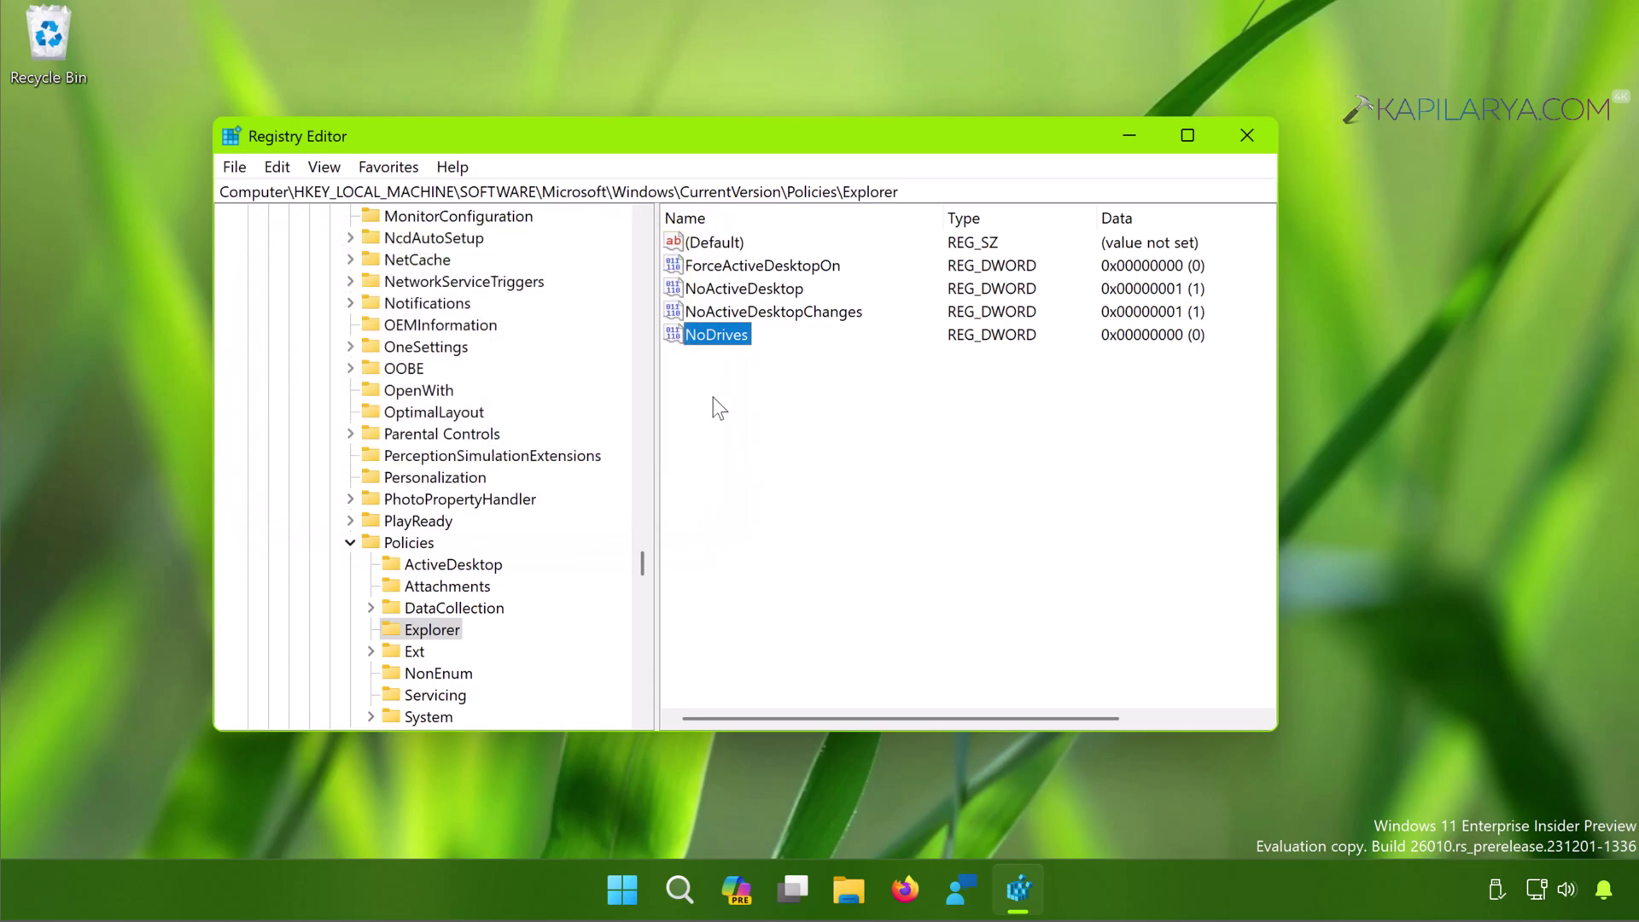
# Step: Delete the NoDrives value and confirm the deletion
pyautogui.rightClick(720, 336)
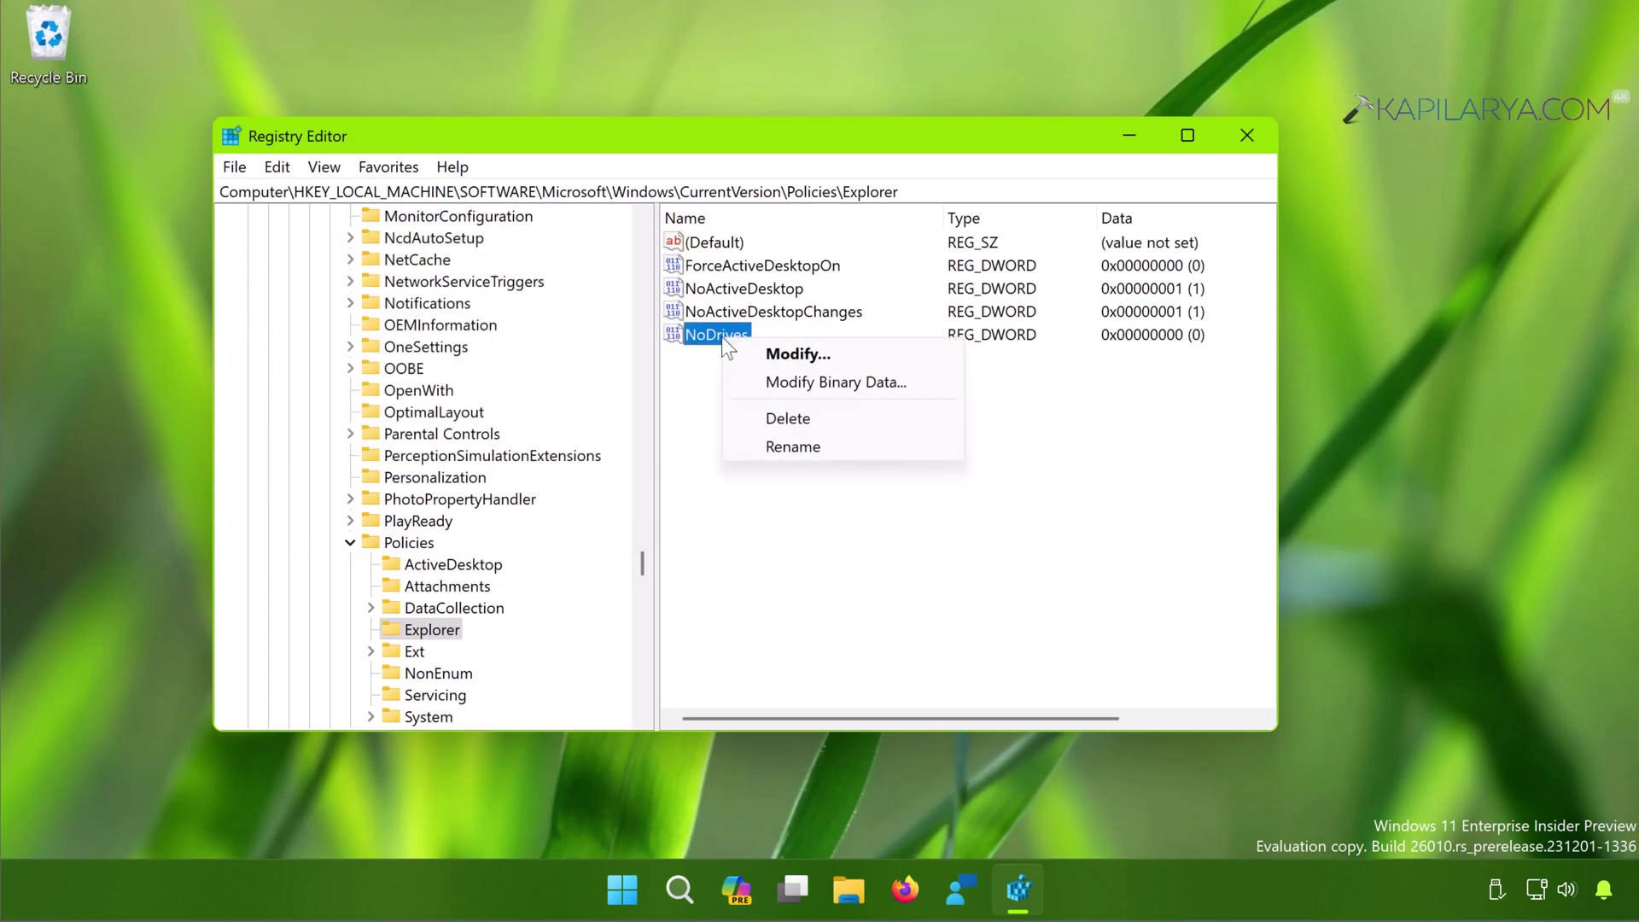
pyautogui.click(798, 422)
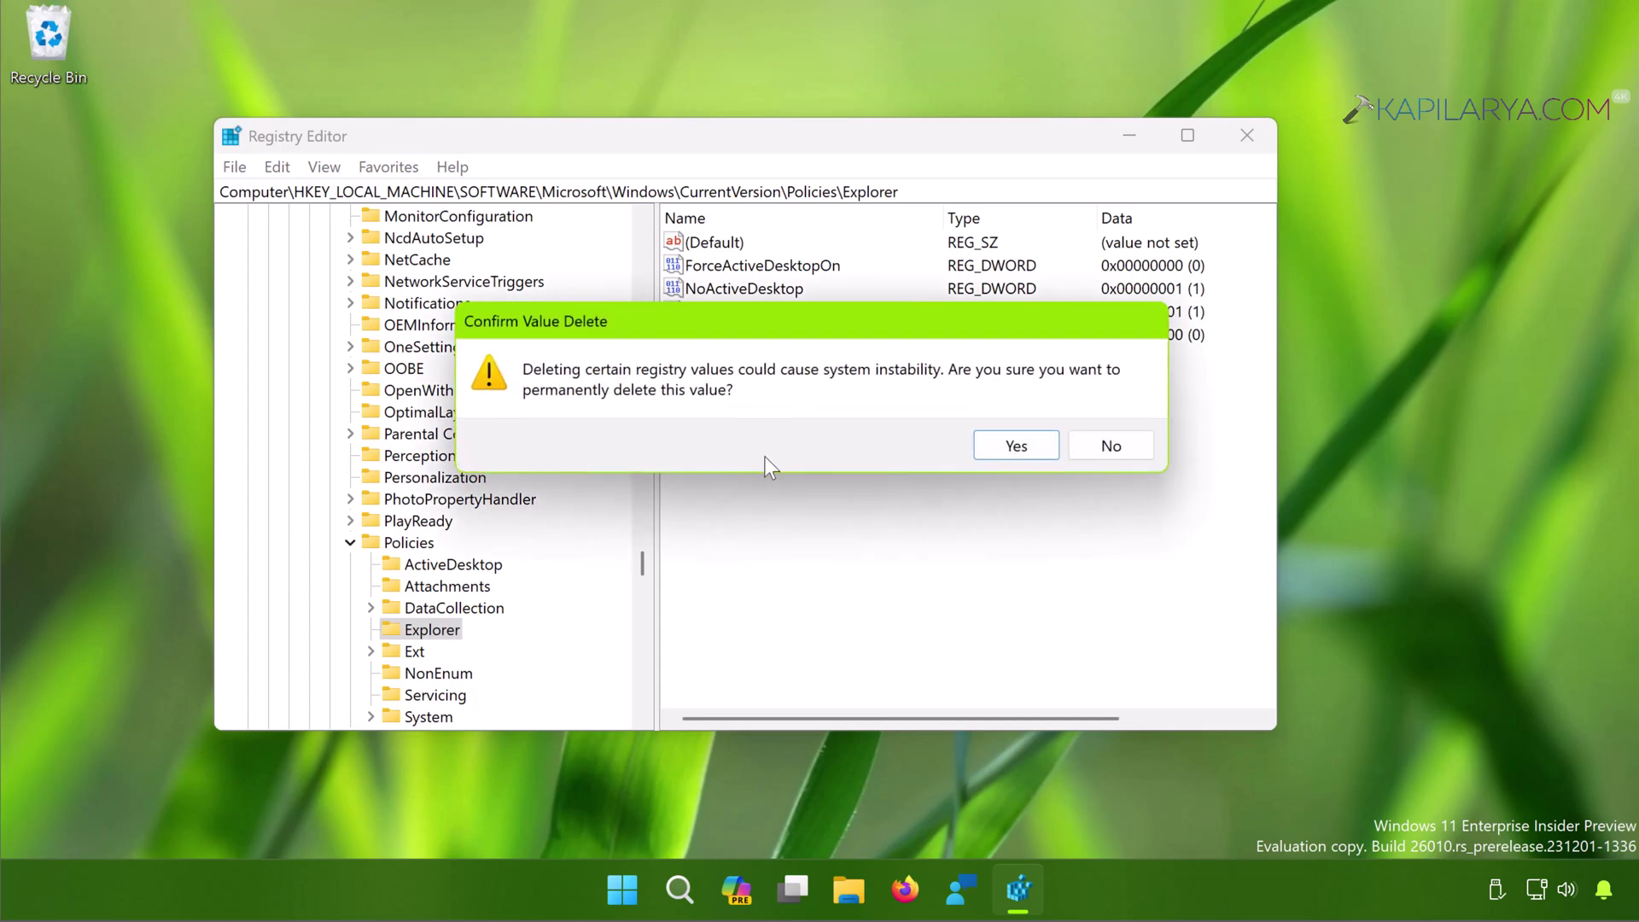
pyautogui.click(996, 444)
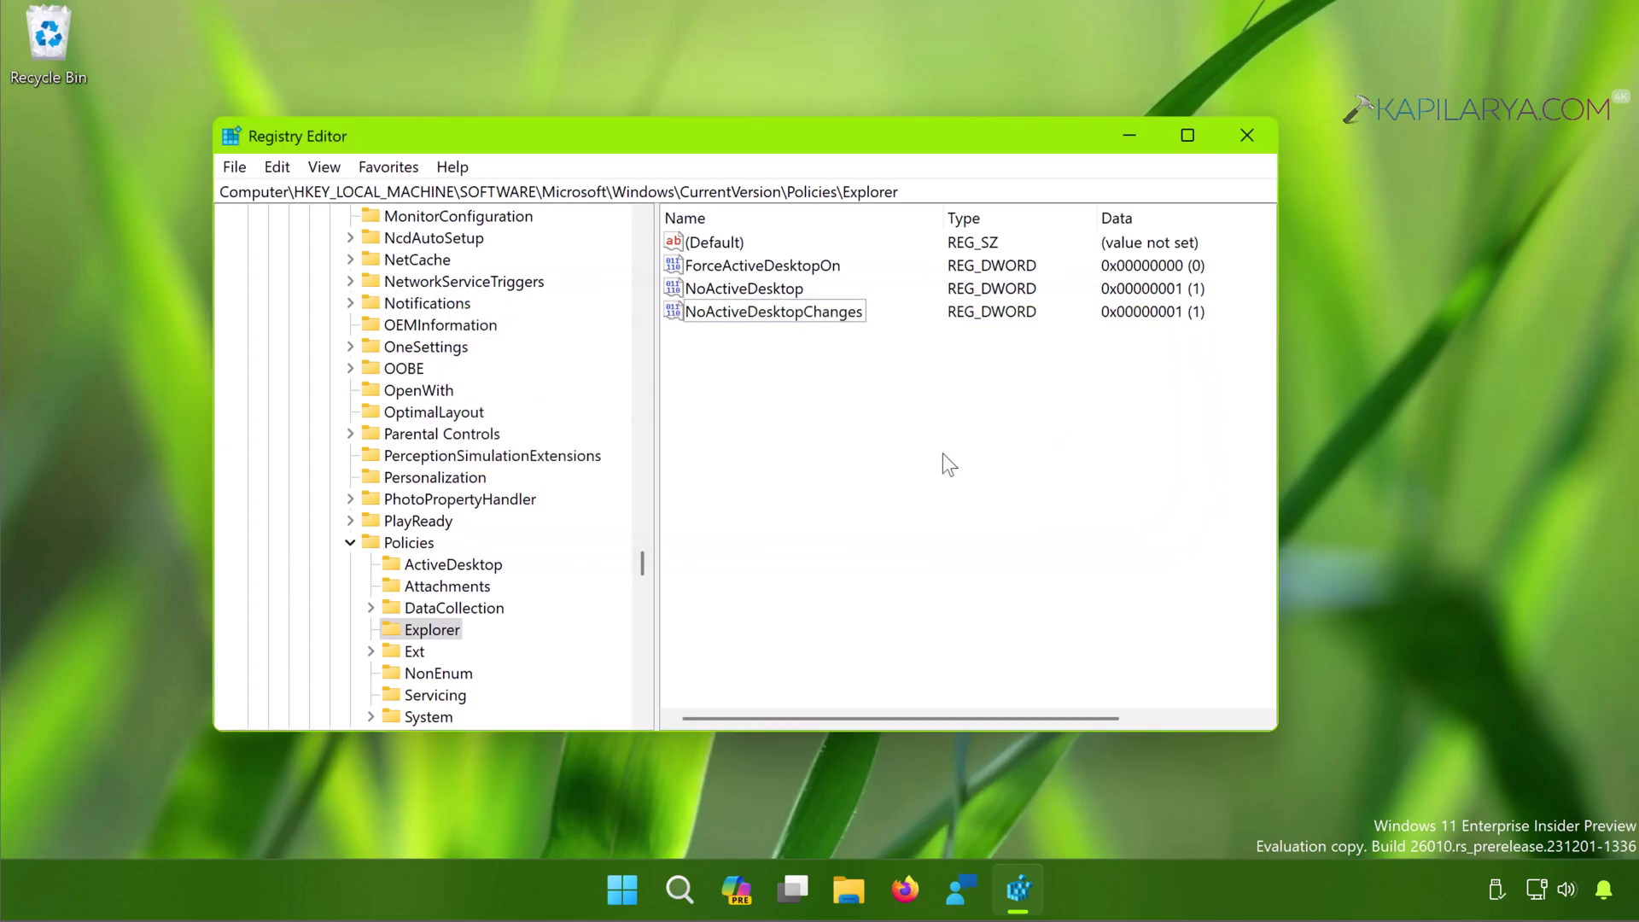
# Step: Close Registry Editor and shut Windows down from the Start button's power menu
pyautogui.click(1245, 135)
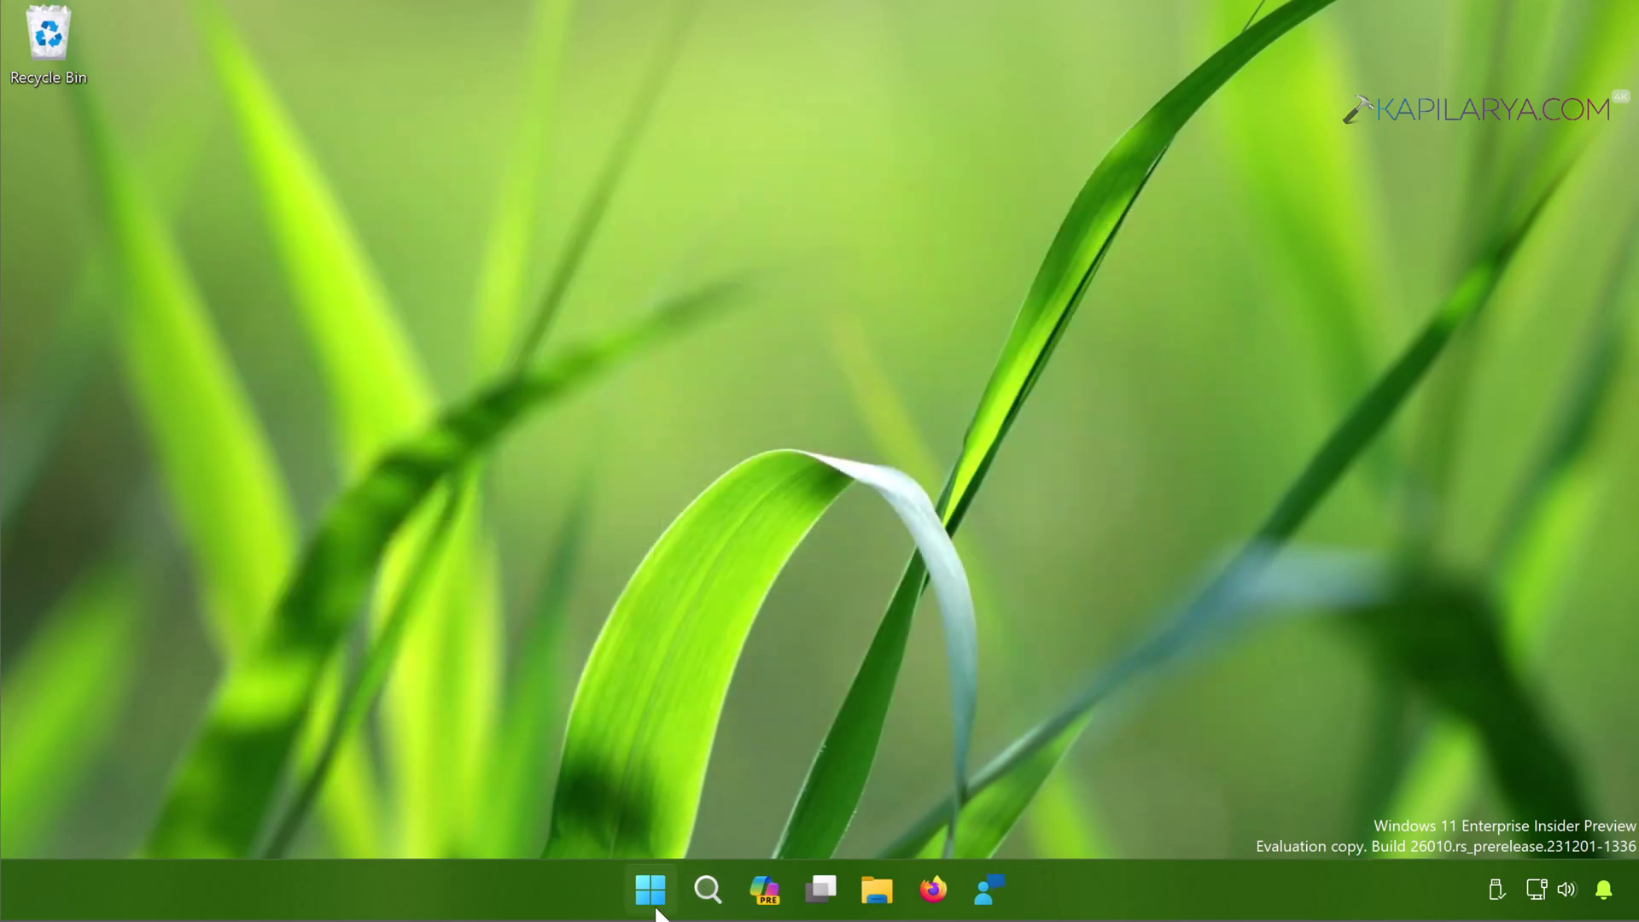
pyautogui.rightClick(650, 888)
pyautogui.moveTo(629, 779)
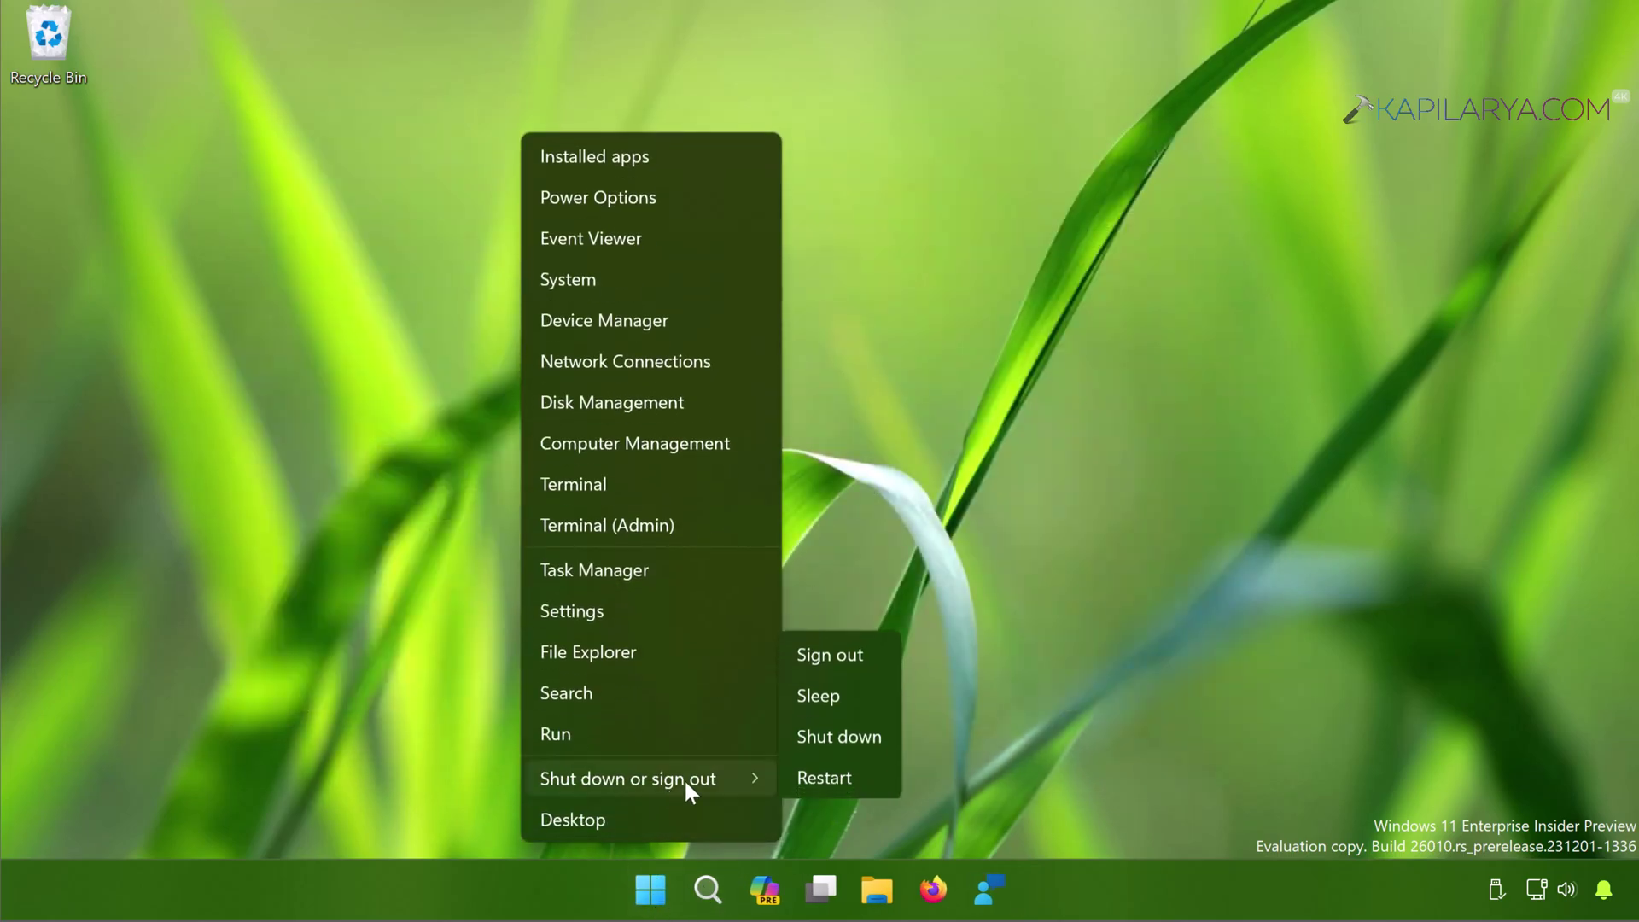
pyautogui.click(826, 734)
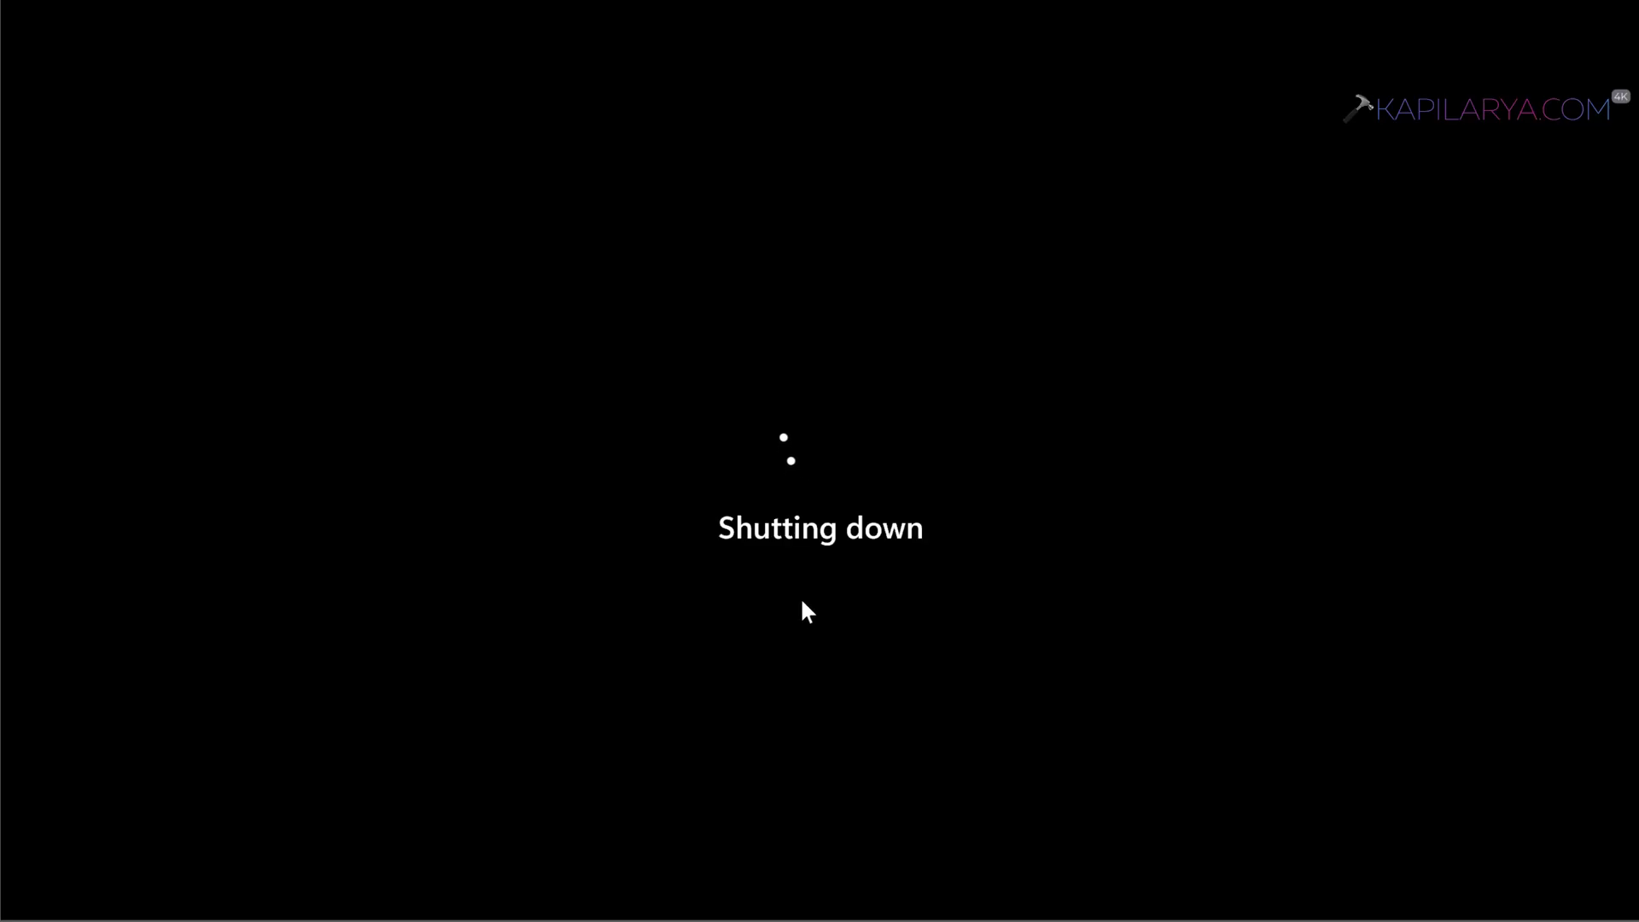